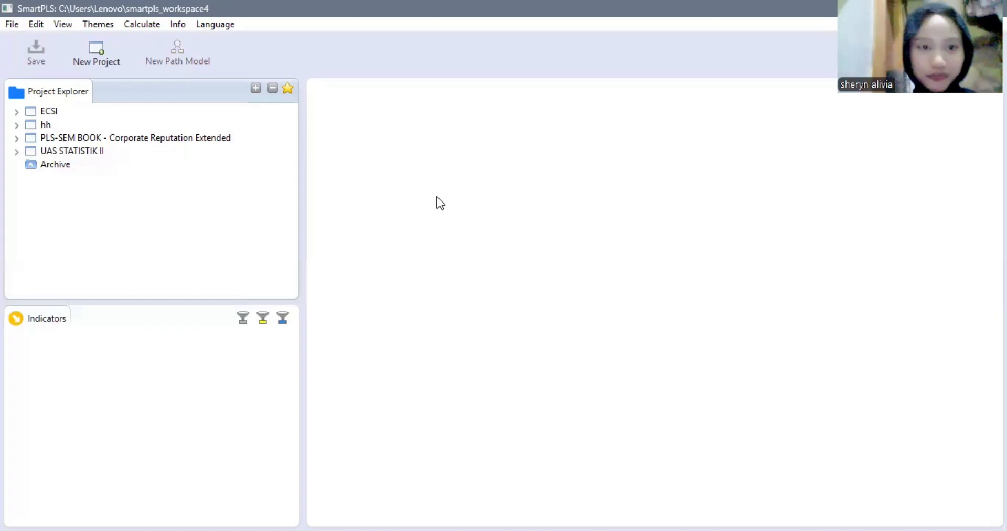
Create a new project named UAS STATISTIK II FIX.
left_click(103, 63)
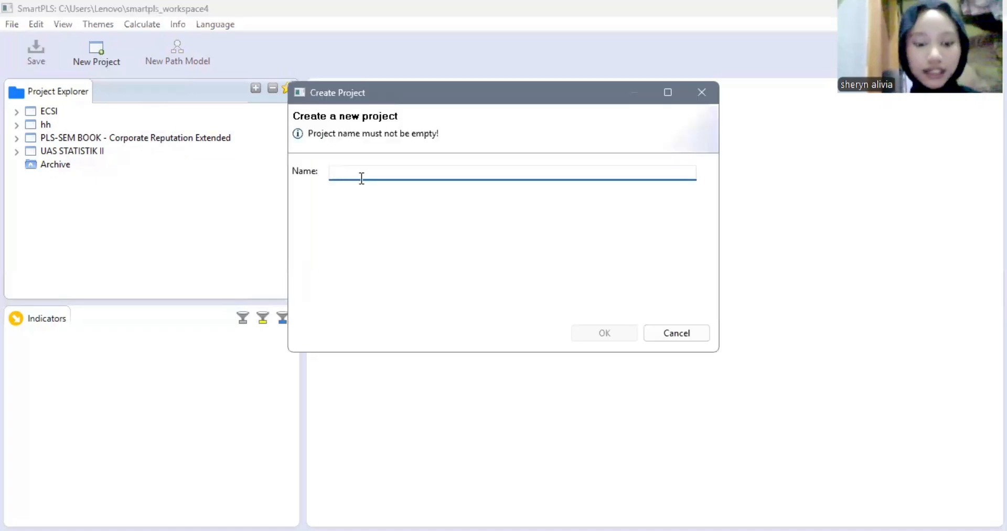
type("UAS STATIST")
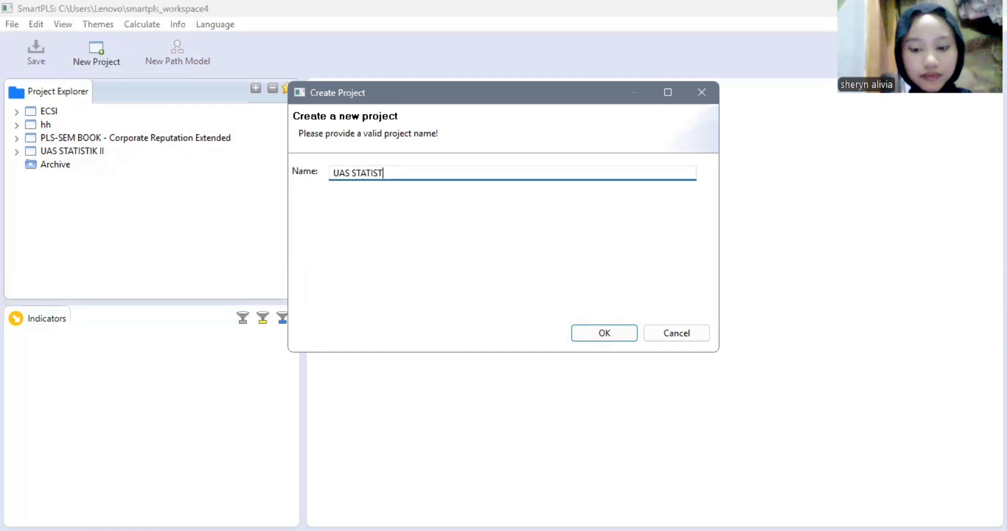
type("IK I")
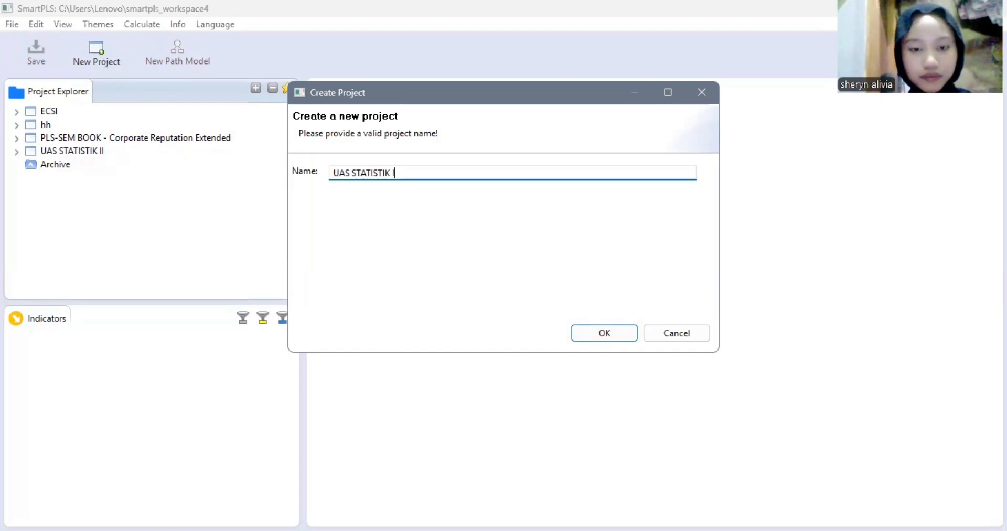
type("I FIX")
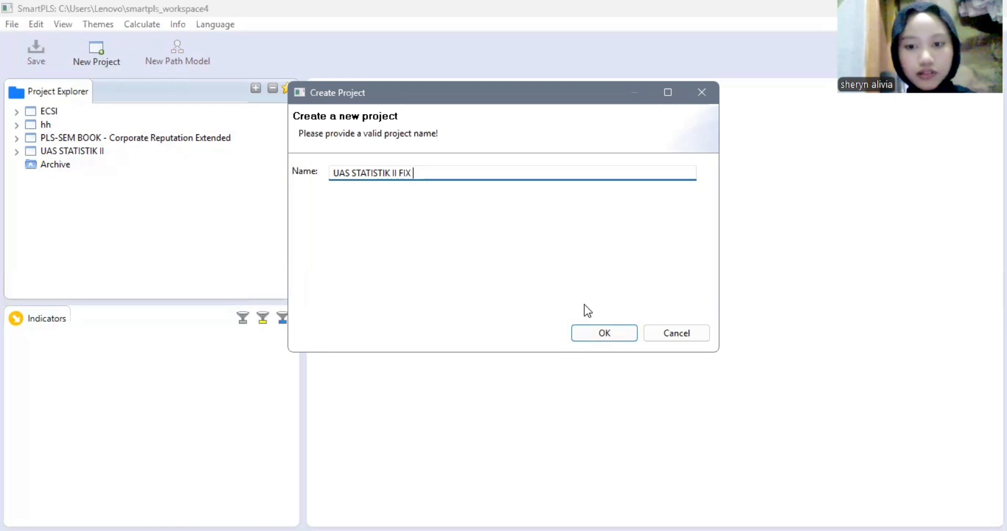
left_click(604, 334)
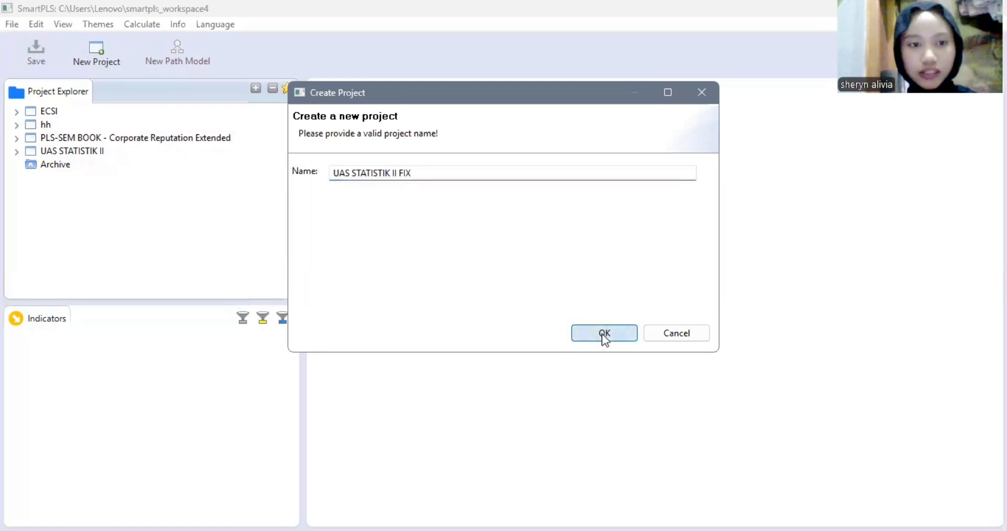
Import the contoh-data-panel-keuangan CSV file into the UAS STATISTIK II FIX project, keeping the suggested name.
left_click(71, 166)
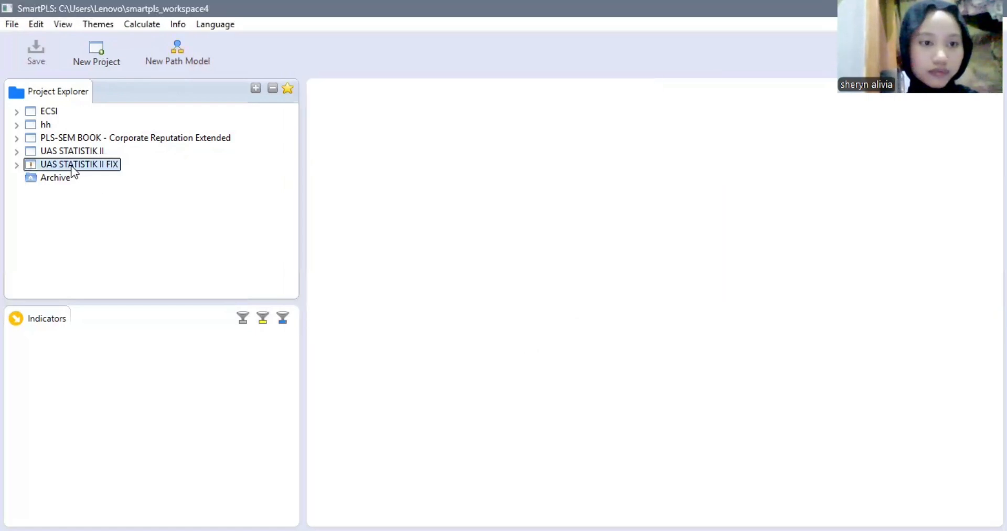
left_click(17, 164)
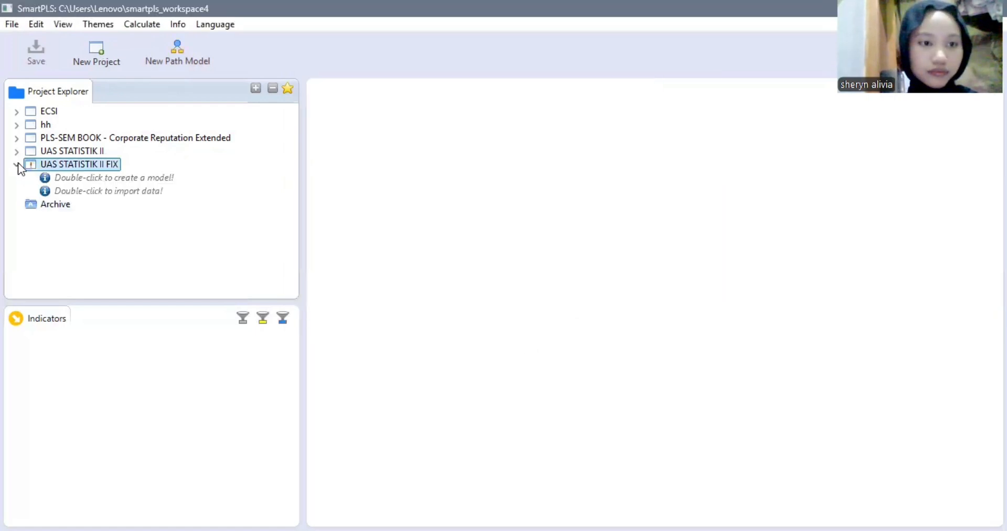
left_click(122, 194)
double_click(123, 195)
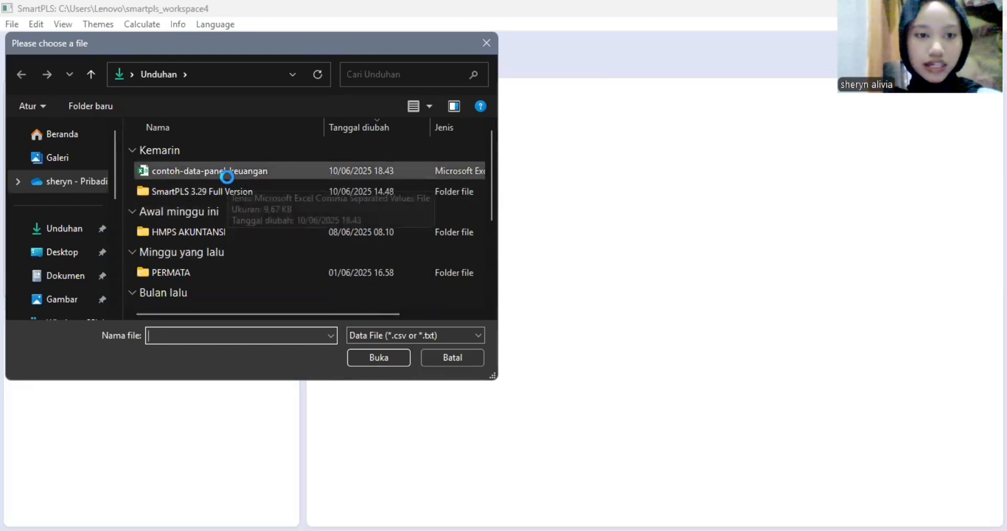
left_click(226, 177)
left_click(389, 356)
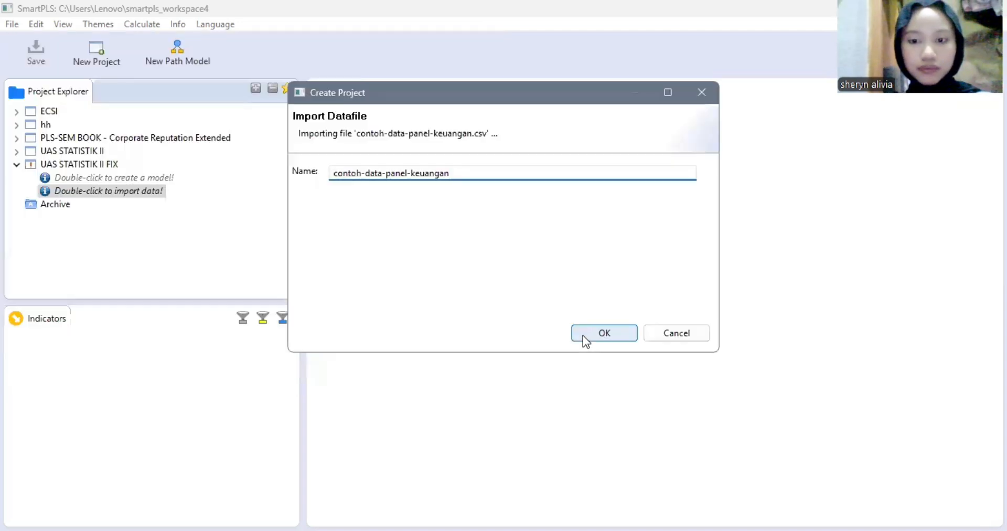
left_click(583, 335)
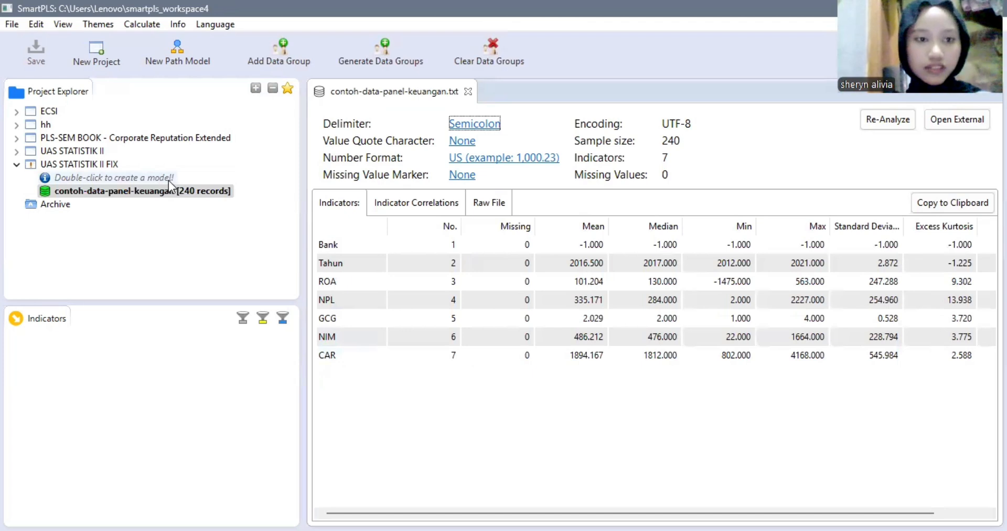
Create a new path model named UAS STATISTIK in the UAS STATISTIK II FIX project.
left_click(126, 178)
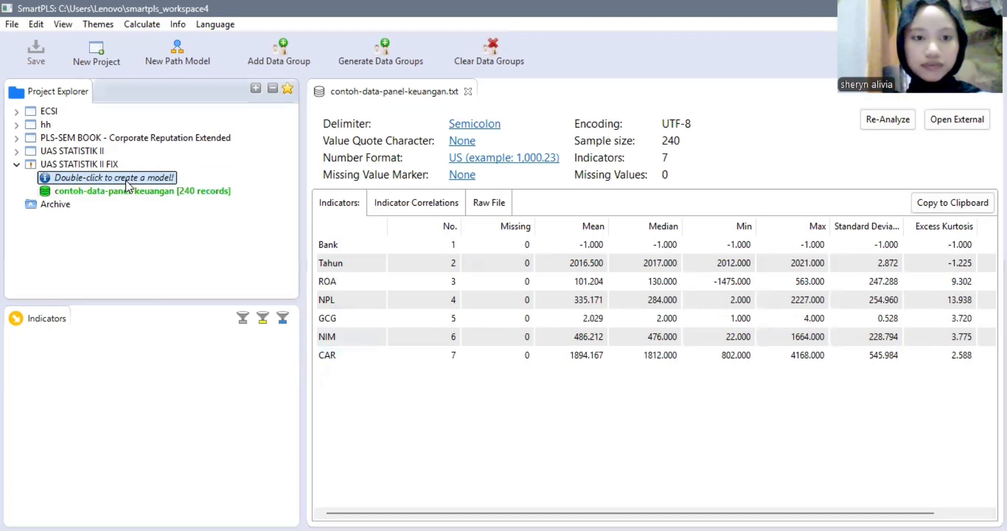
double_click(126, 178)
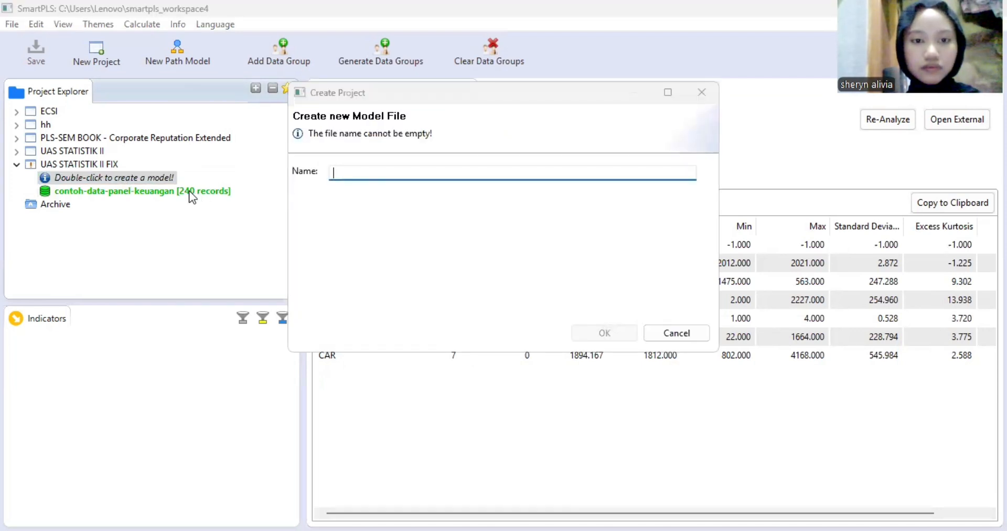
type("UAS")
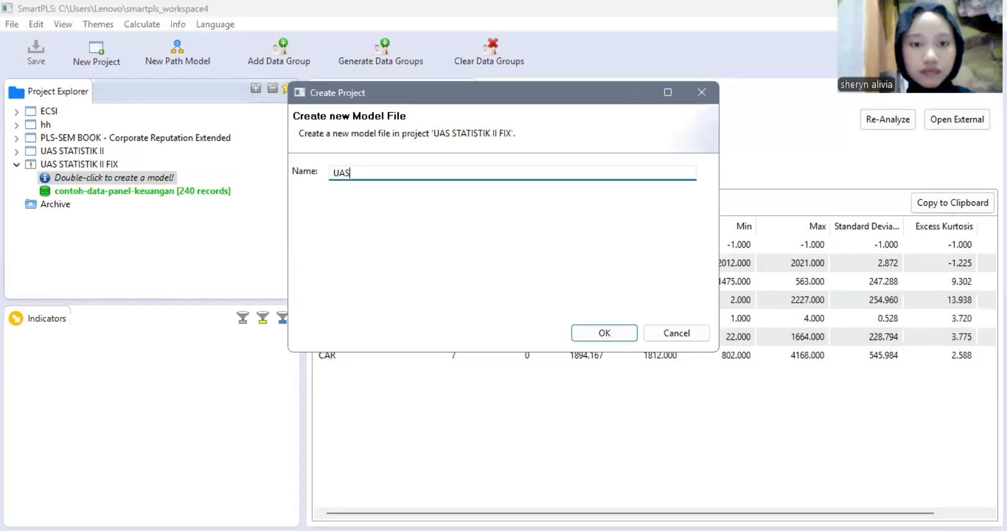
type(" STATISTIK")
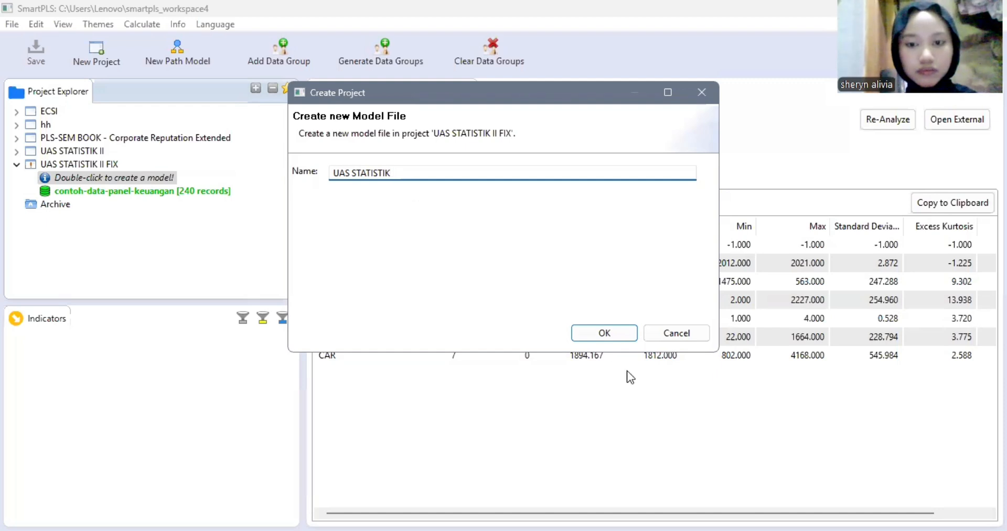
left_click(589, 332)
double_click(175, 178)
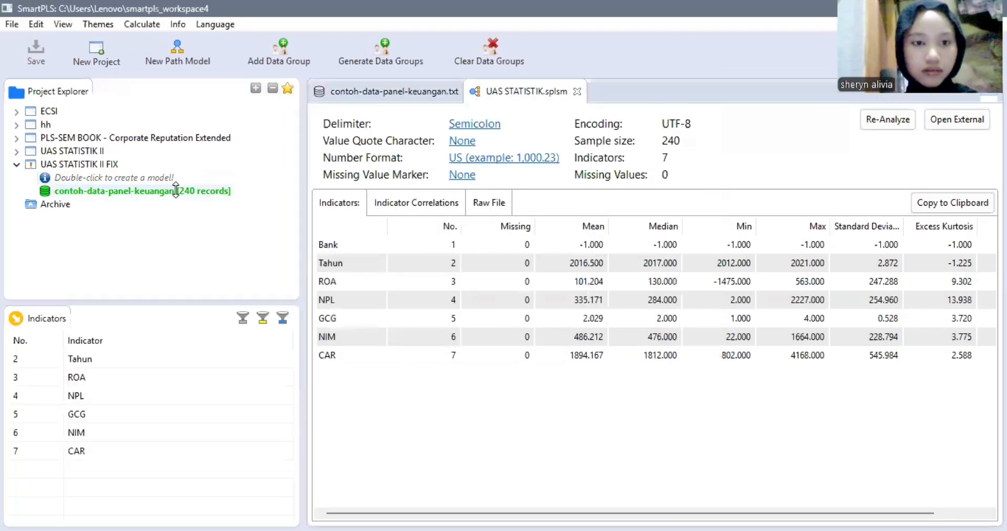
Add ROA, NPL, GCG and NIM to the canvas as separate latent variables, with ROA to the right of the other three.
left_click(86, 377)
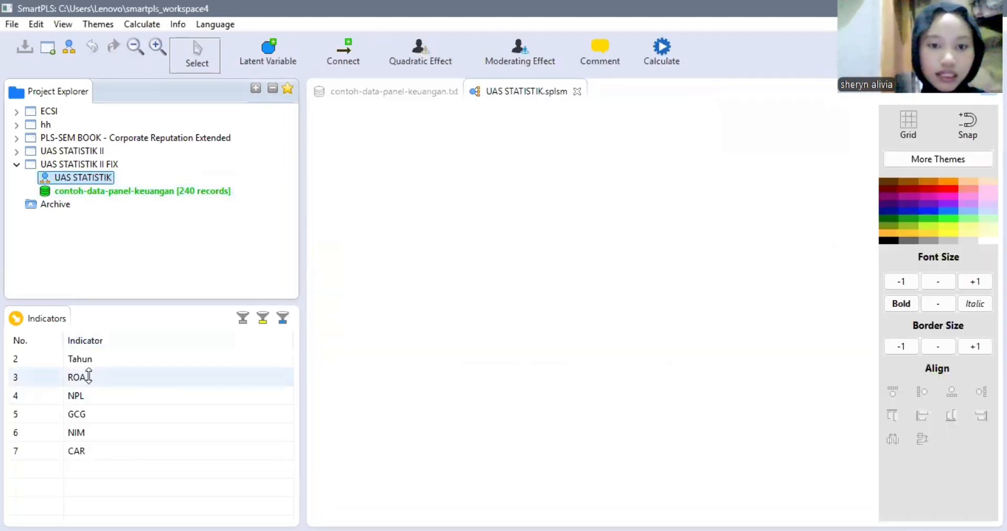
left_click_drag(86, 377, 779, 316)
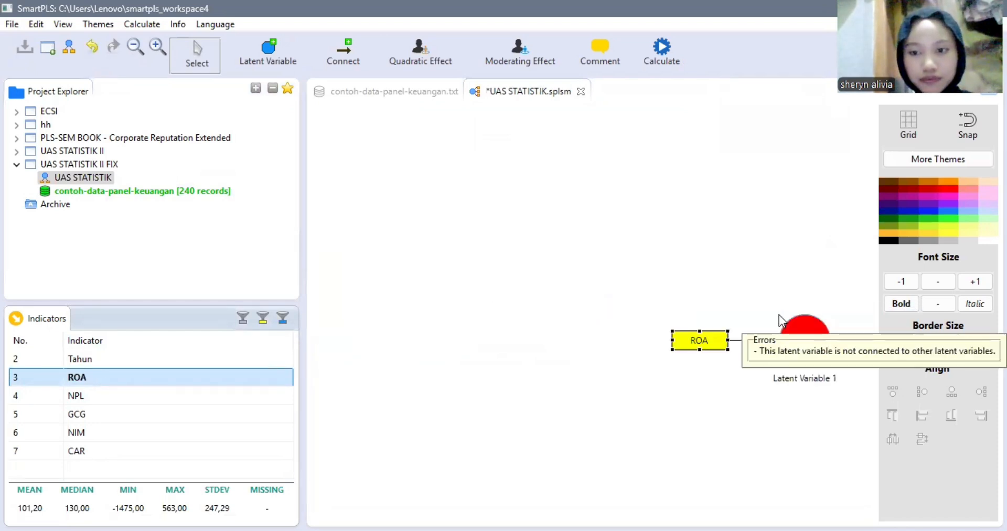
left_click_drag(181, 398, 483, 234)
left_click_drag(195, 420, 449, 484)
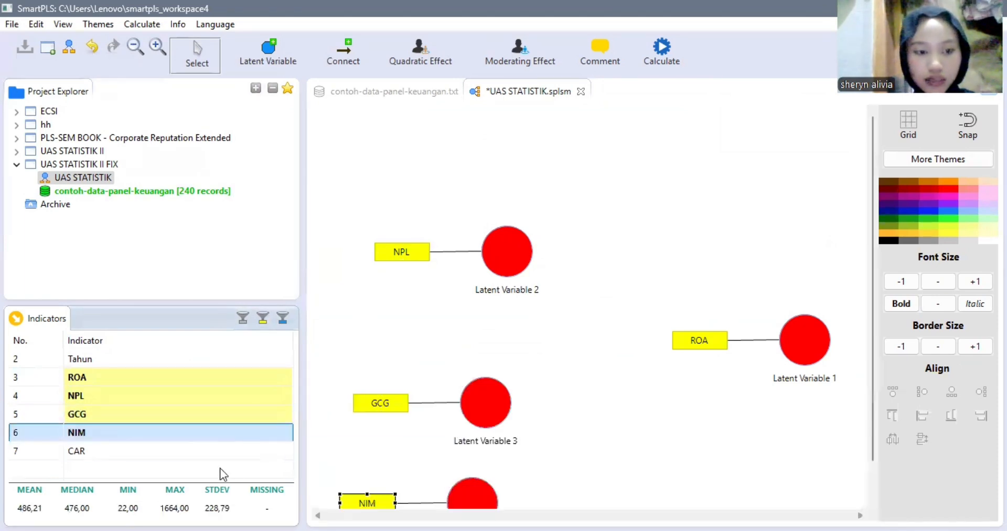
Arrange the NPL, GCG and NIM latent variables in an evenly spaced vertical column, leaving room below NIM.
left_click_drag(507, 267, 518, 218)
left_click_drag(494, 404, 532, 333)
left_click_drag(480, 501, 532, 429)
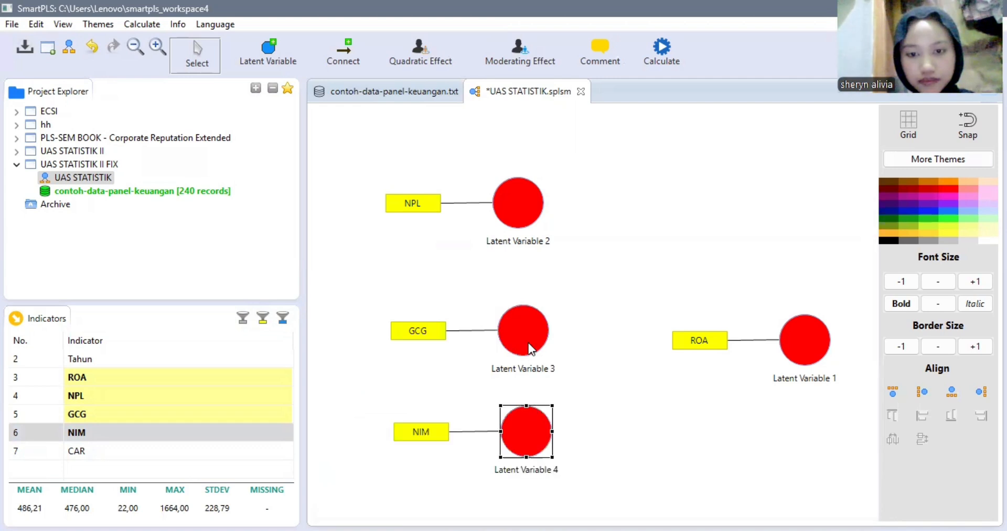
left_click_drag(527, 342, 525, 308)
left_click_drag(536, 431, 531, 399)
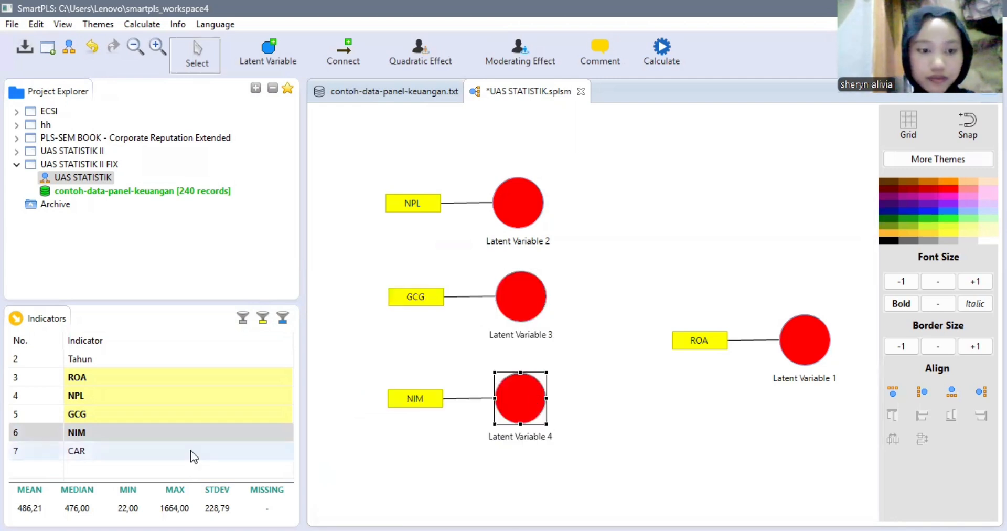
Add CAR as a latent variable below NIM and line it up with the column.
left_click_drag(190, 450, 474, 492)
scroll(552, 419, "down", 3)
left_click_drag(505, 450, 535, 443)
Place the ROA indicator on the right side of its latent variable and move that construct closer to the column.
left_click(802, 309)
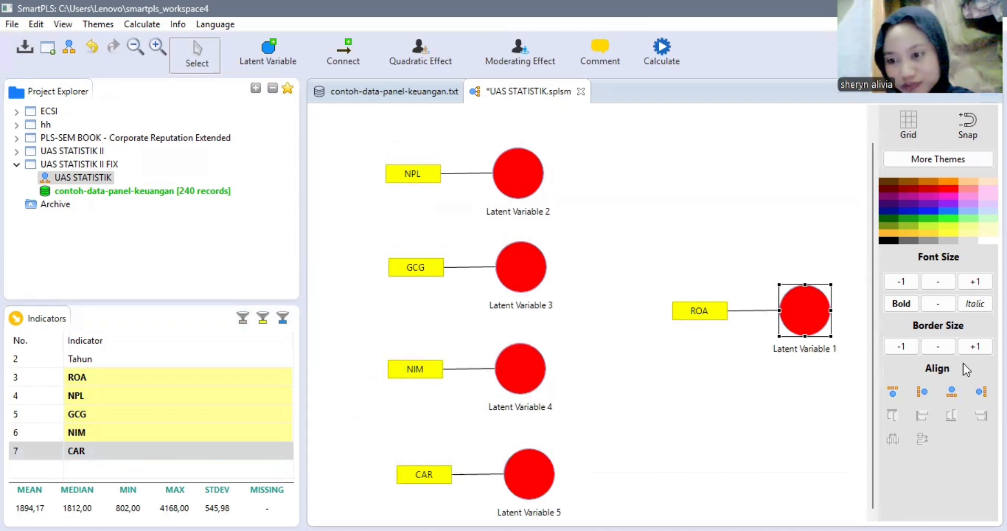
left_click(980, 393)
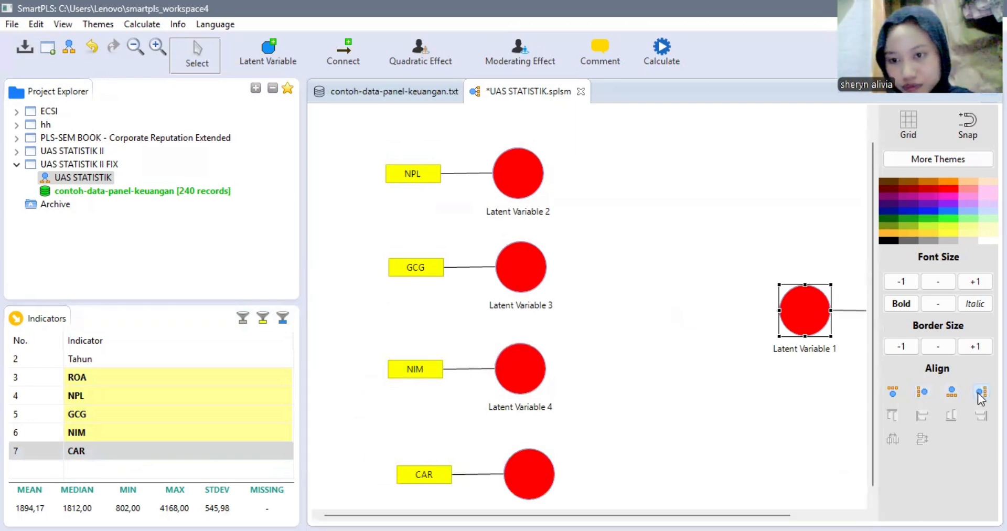
left_click_drag(804, 307, 742, 319)
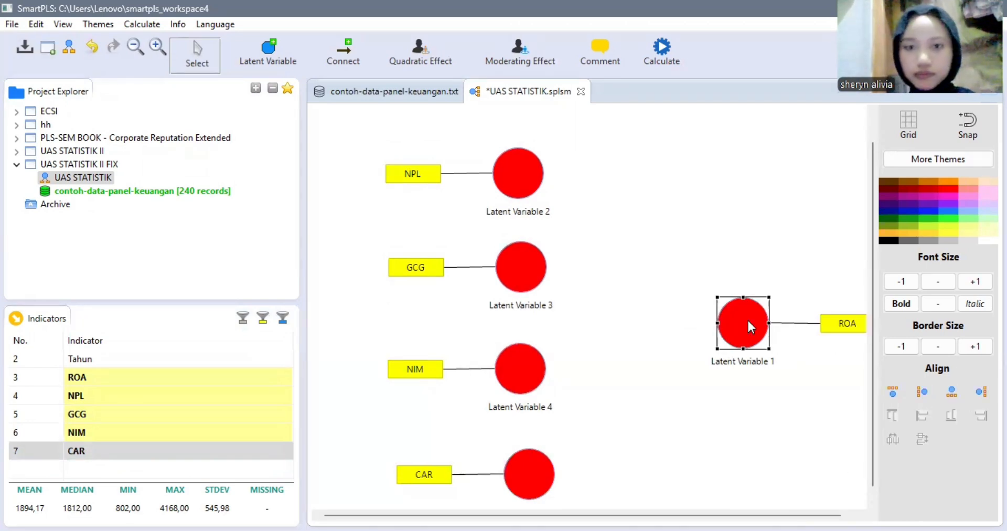
Connect the NPL, GCG, NIM and CAR latent variables to the ROA latent variable with paths pointing to ROA.
left_click(342, 56)
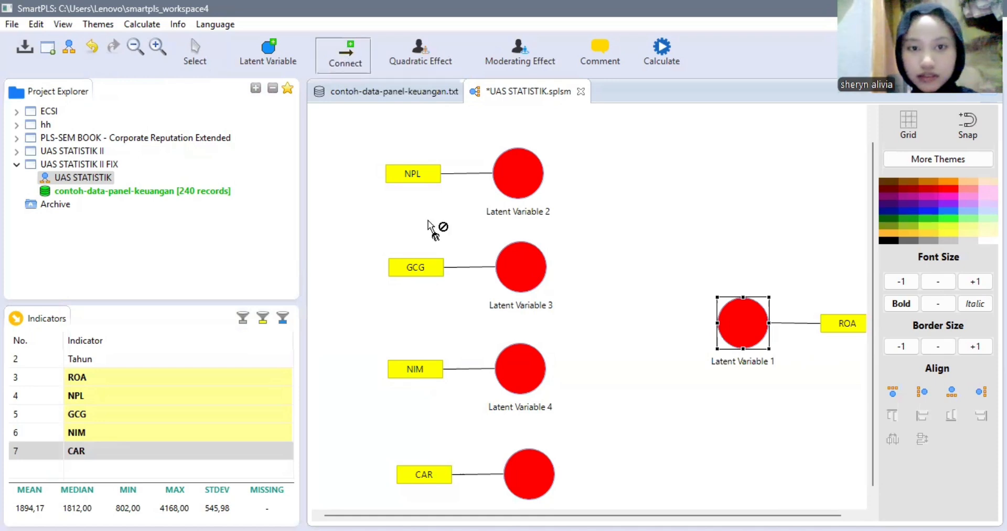
left_click_drag(527, 182, 745, 339)
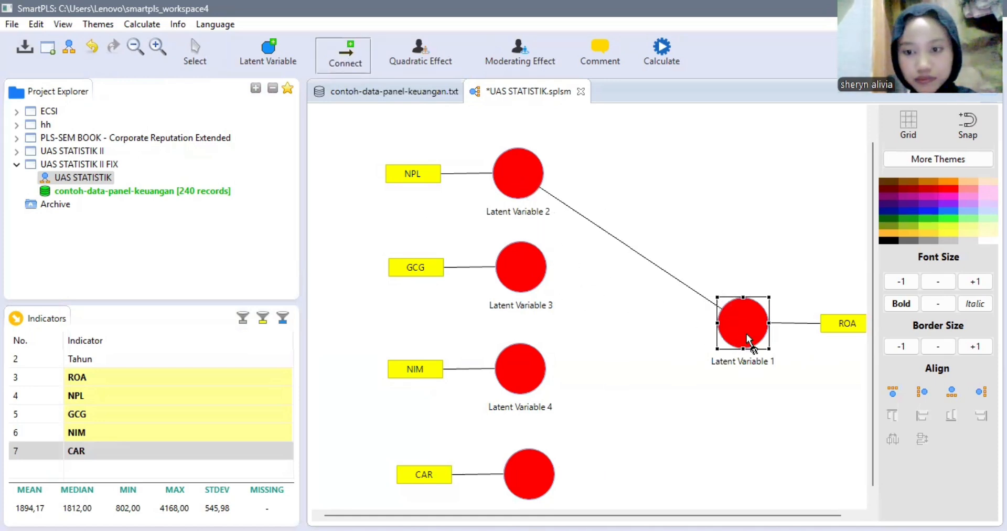
left_click_drag(545, 286, 727, 321)
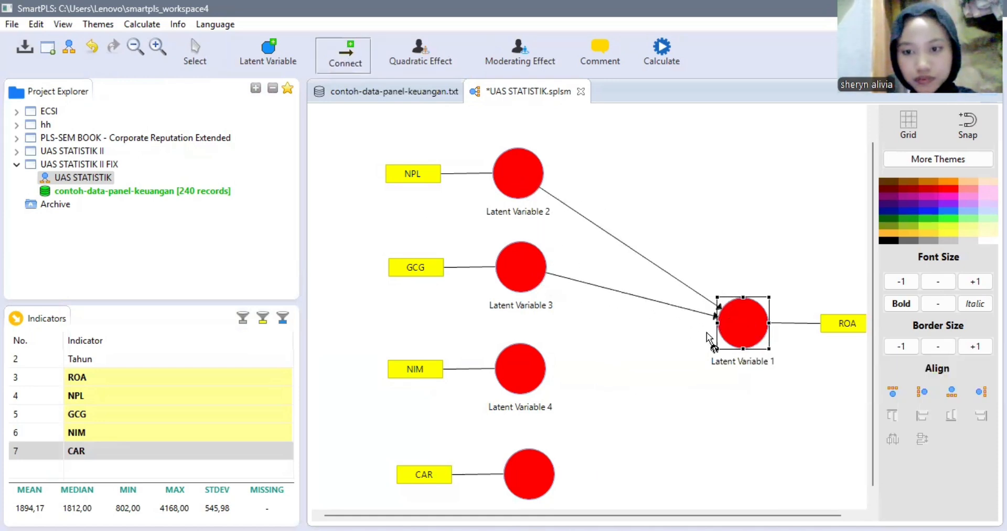
left_click_drag(546, 367, 729, 322)
left_click_drag(554, 470, 730, 336)
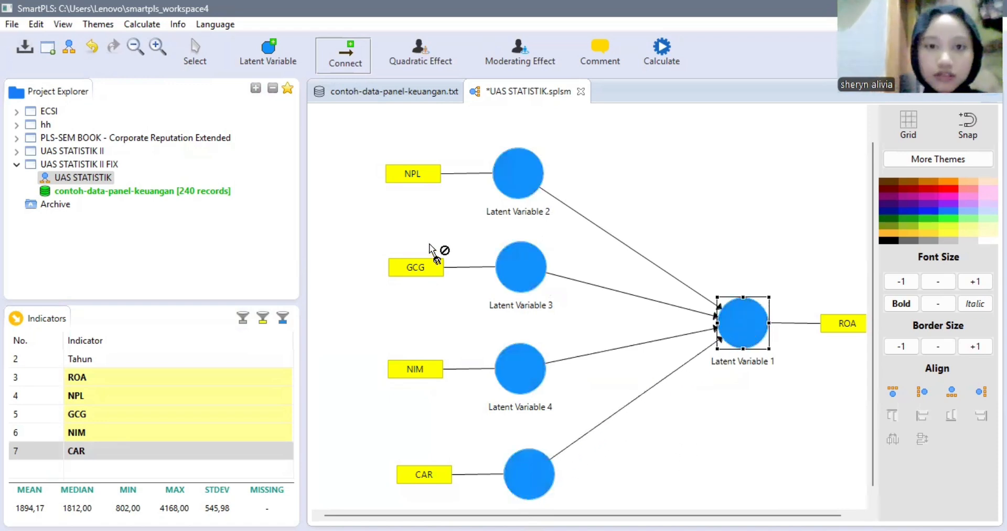
Run the PLS Algorithm on the model with the default settings, opening the full report after calculation.
left_click(664, 62)
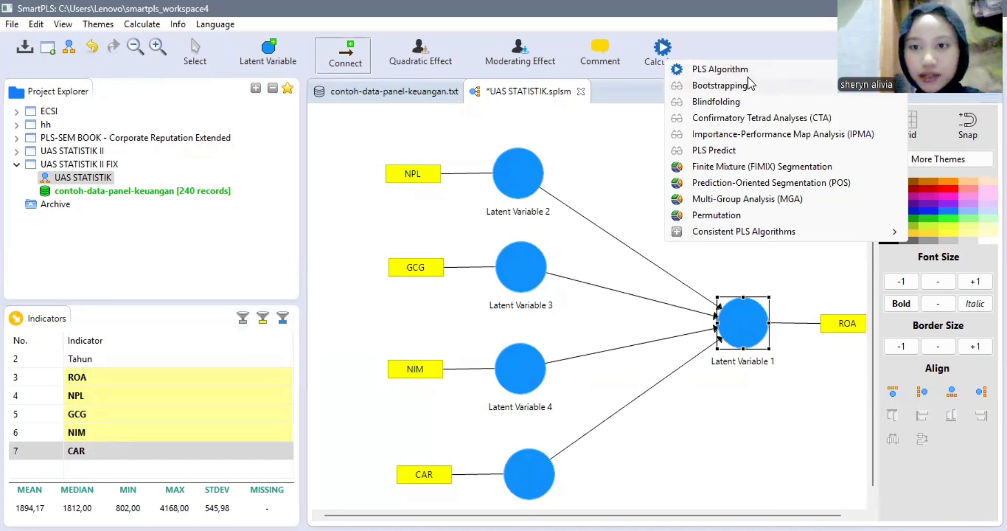
left_click(725, 72)
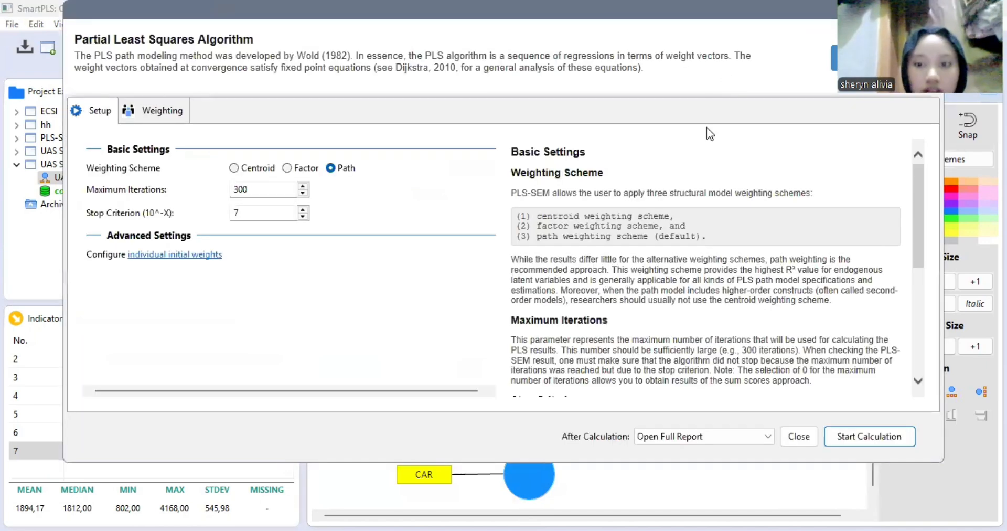
left_click(848, 437)
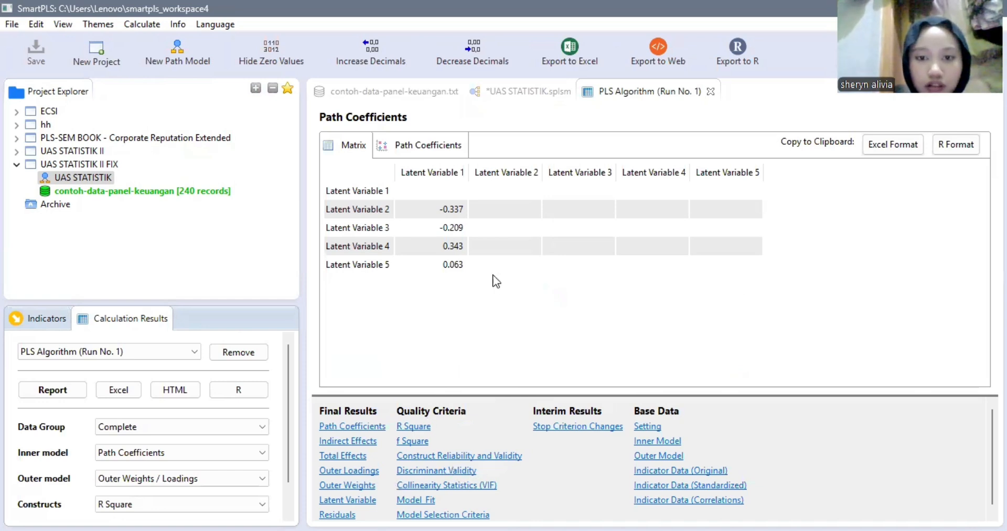
View the Outer Loadings results, switch to the UAS STATISTIK II document in Word and review its Loading Factor table and interpretation.
left_click(347, 471)
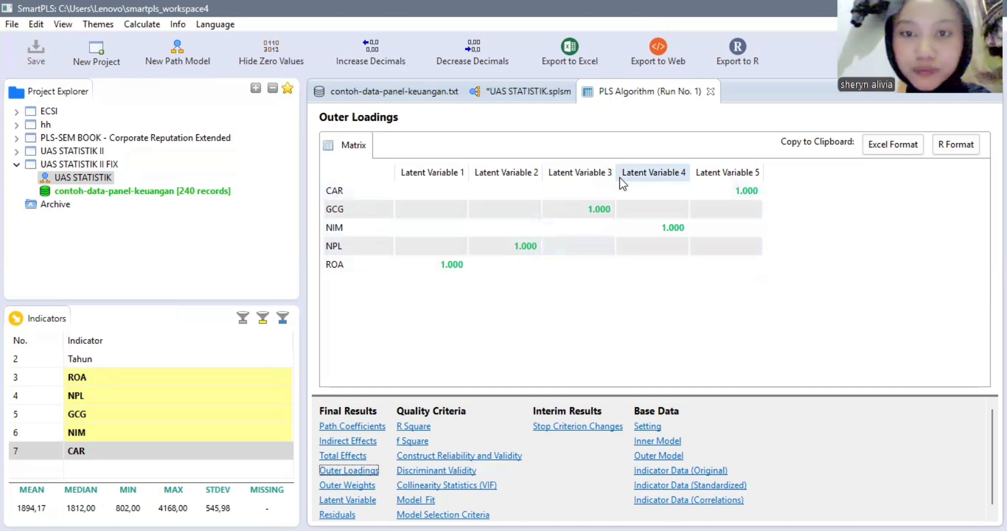
key("alt+Tab")
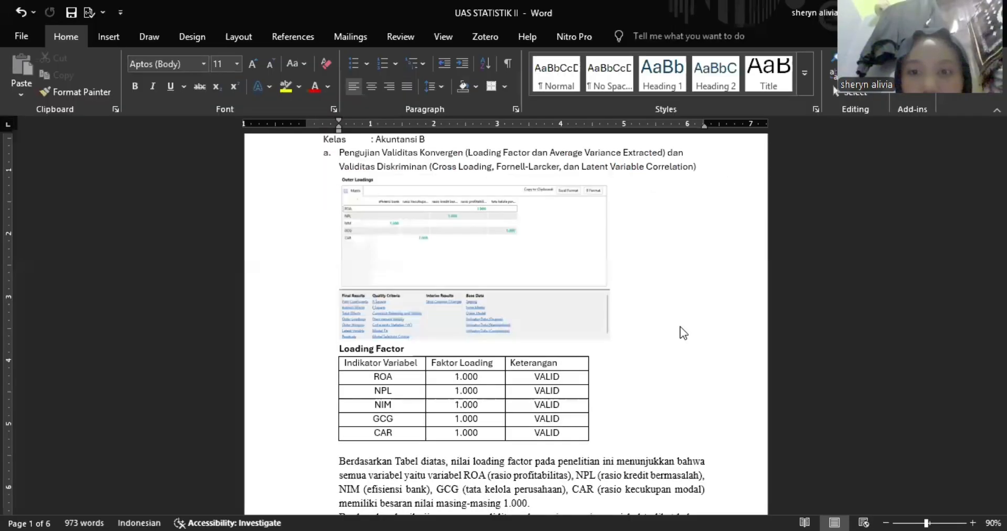
scroll(591, 270, "down", 3)
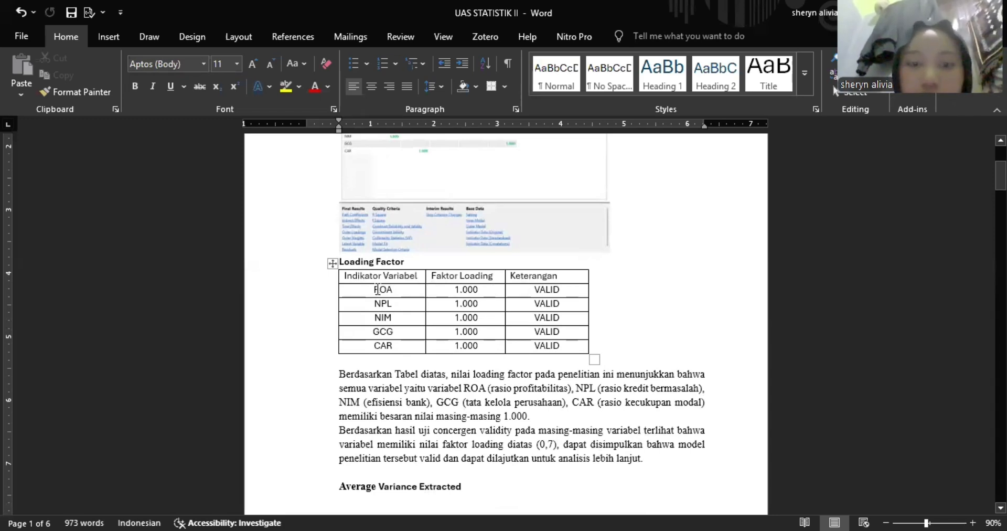
scroll(467, 276, "up", 3)
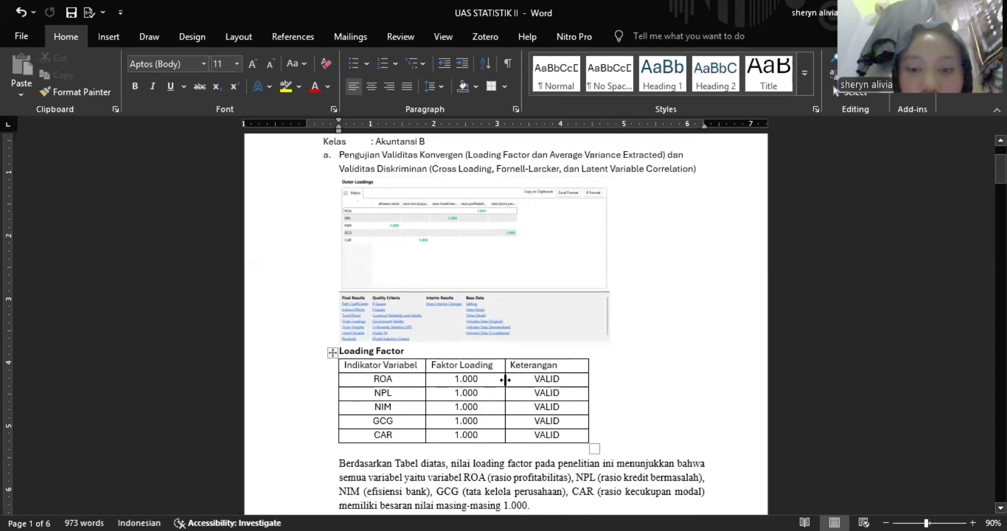
scroll(518, 380, "down", 3)
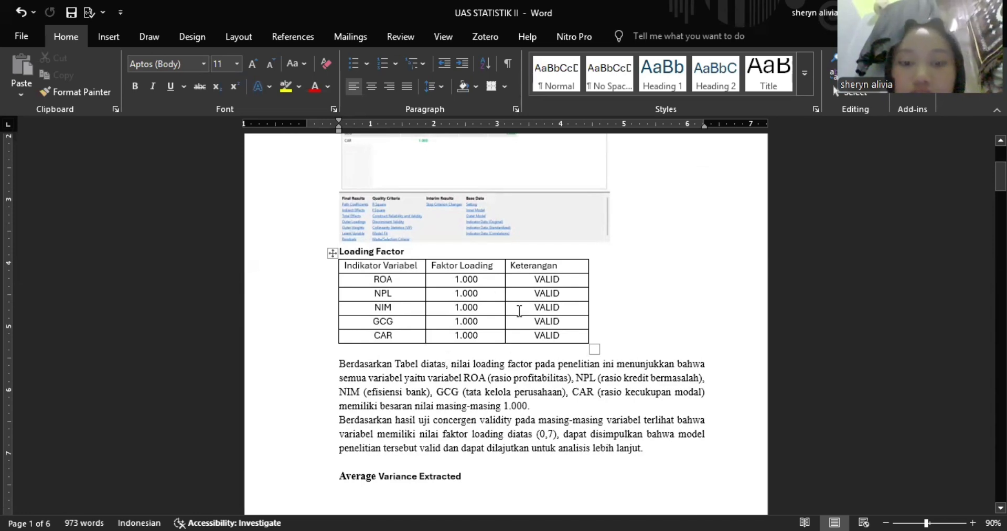
Switch to SmartPLS, show full construct names in the Construct Reliability and Validity matrix, and review the AVE interpretation in the Word report.
scroll(447, 320, "down", 2)
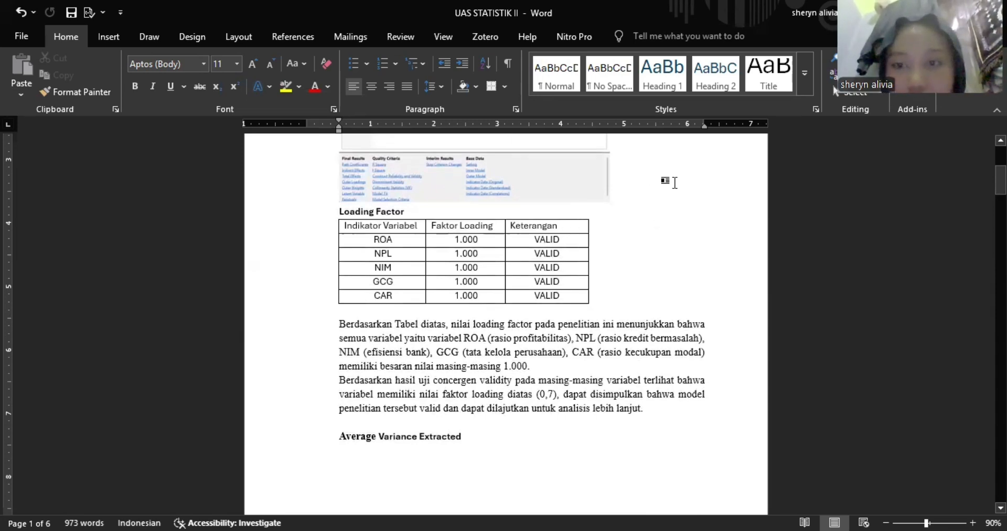
key("alt+Tab")
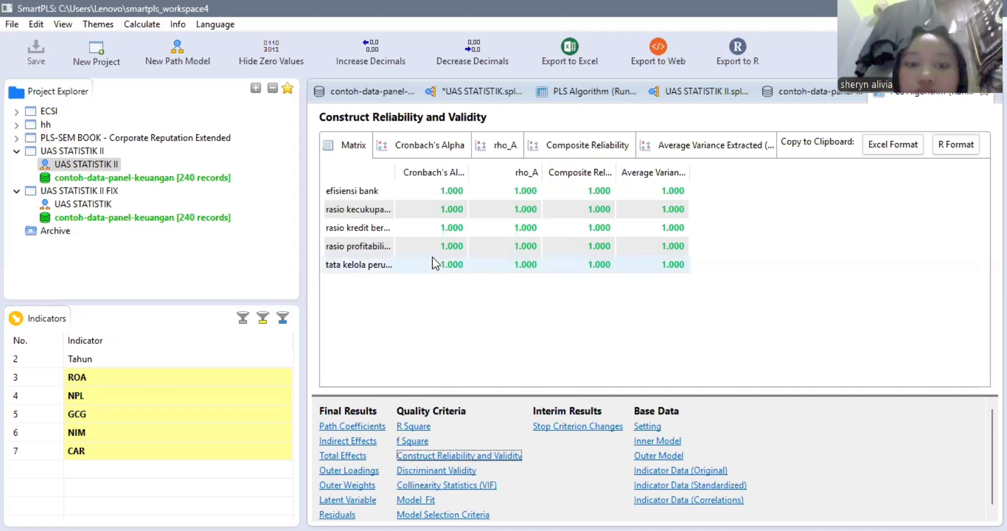
double_click(396, 173)
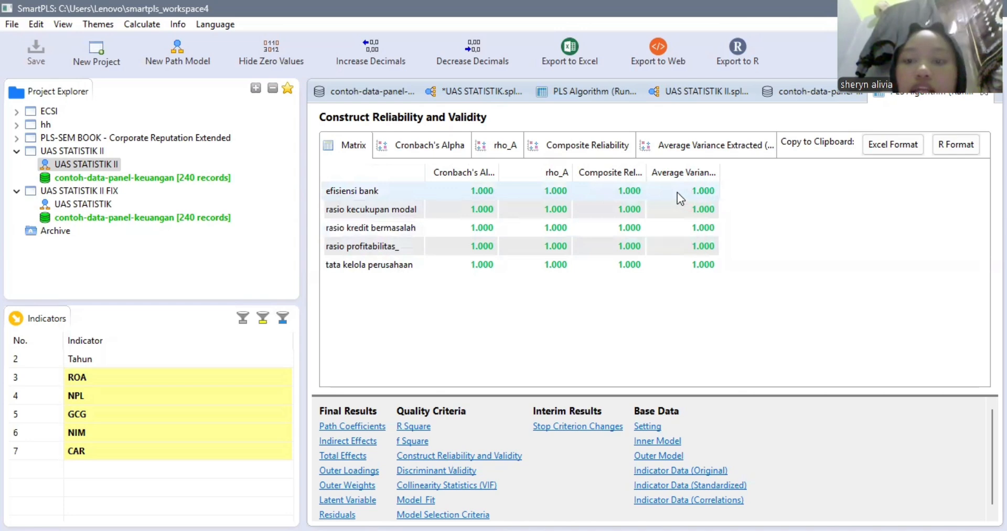
key("alt+Tab")
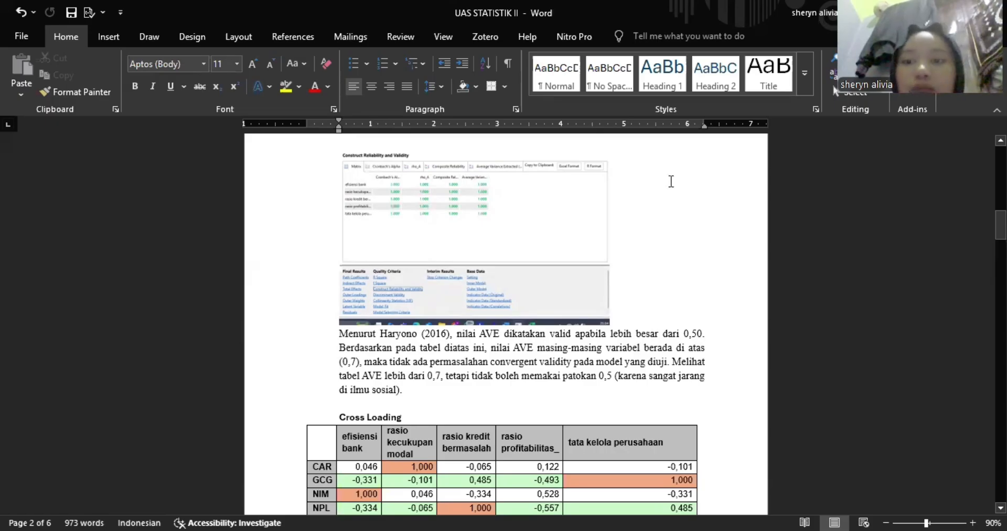
View the Cross Loadings under Discriminant Validity in SmartPLS and review the Cross Loading table and interpretation in the Word report.
key("alt+Tab")
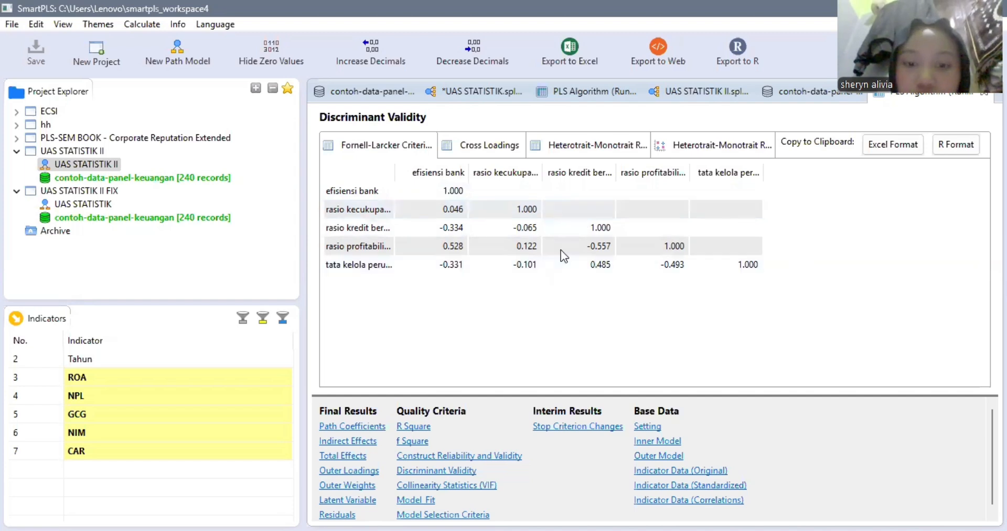
left_click(446, 472)
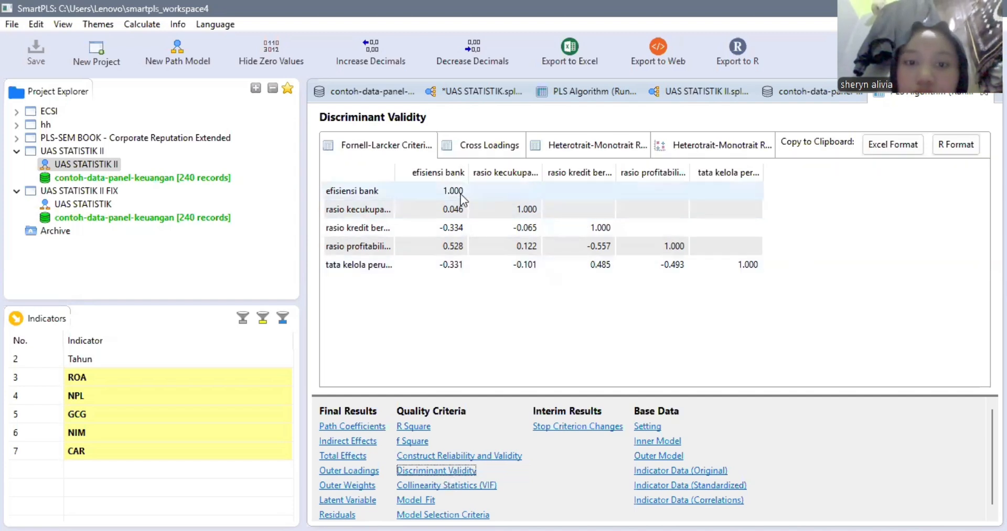
left_click(481, 144)
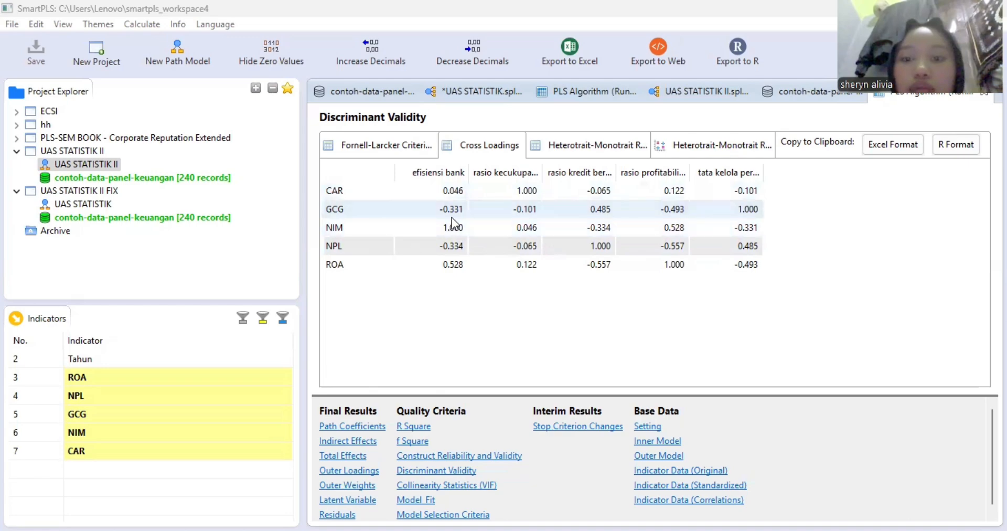
key("alt+Tab")
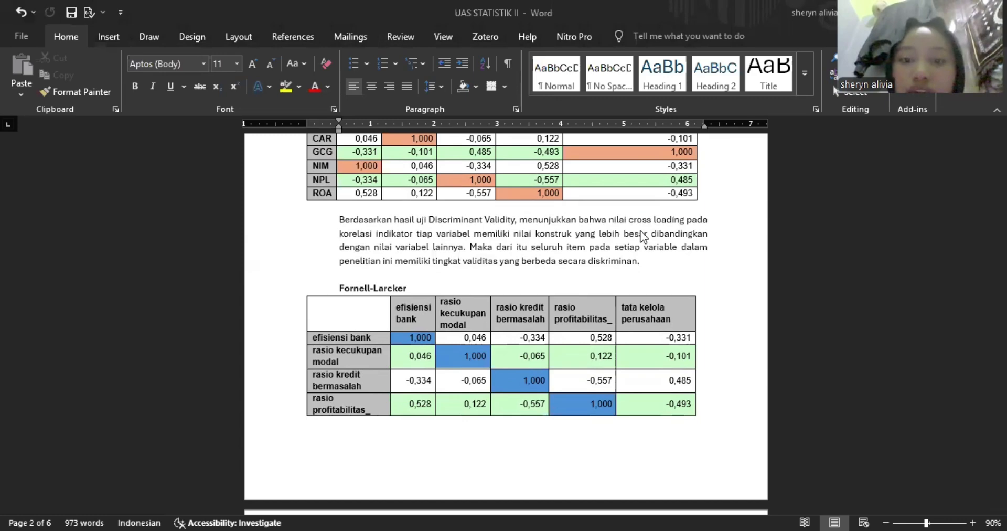
scroll(643, 237, "up", 3)
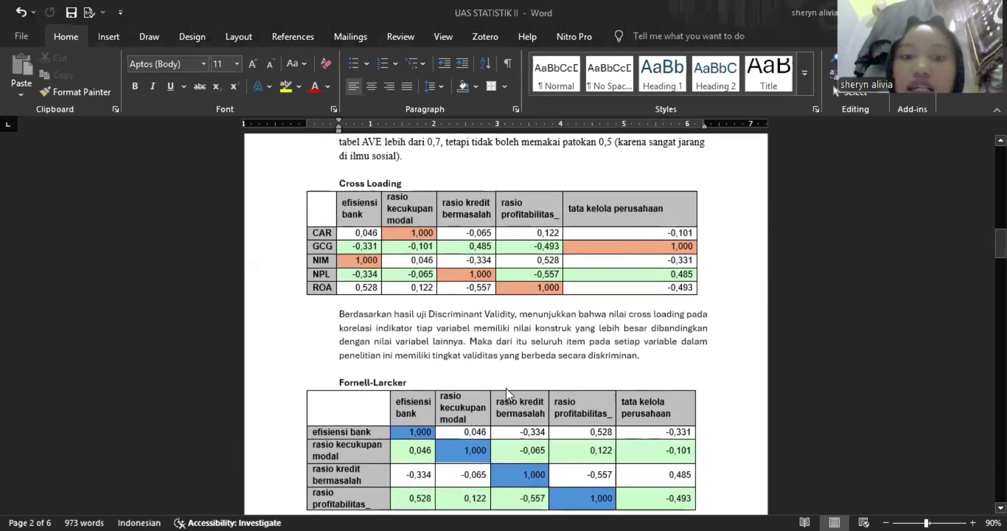
scroll(504, 362, "down", 1)
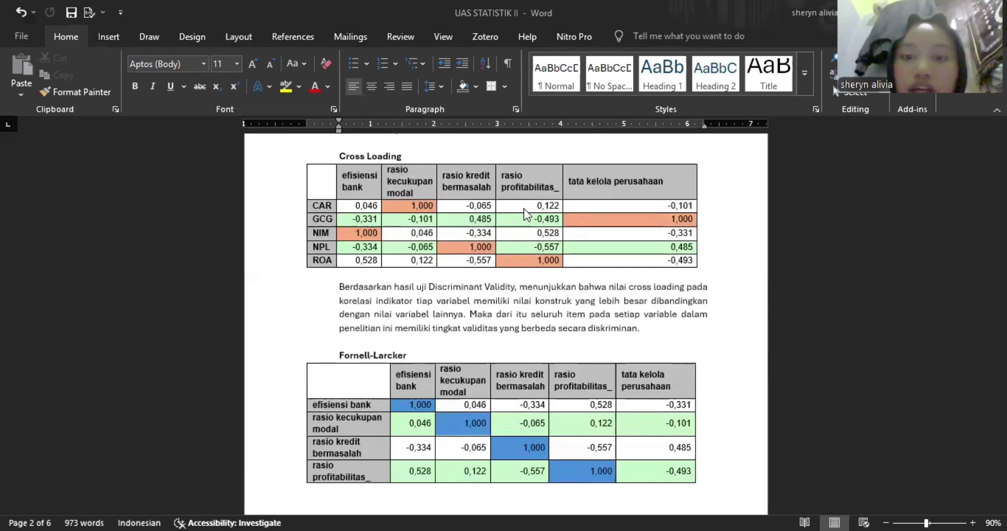
scroll(524, 236, "down", 3)
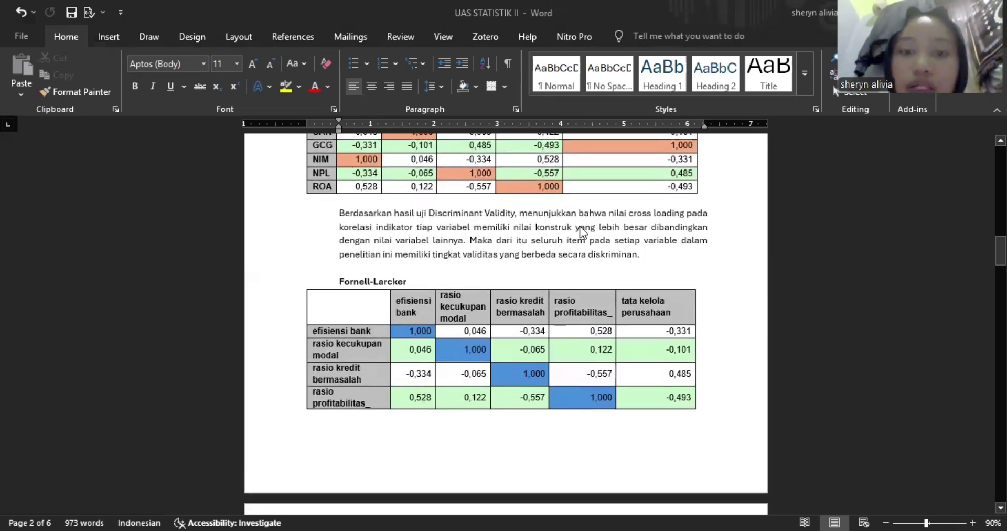
scroll(583, 233, "up", 1)
scroll(582, 231, "up", 1)
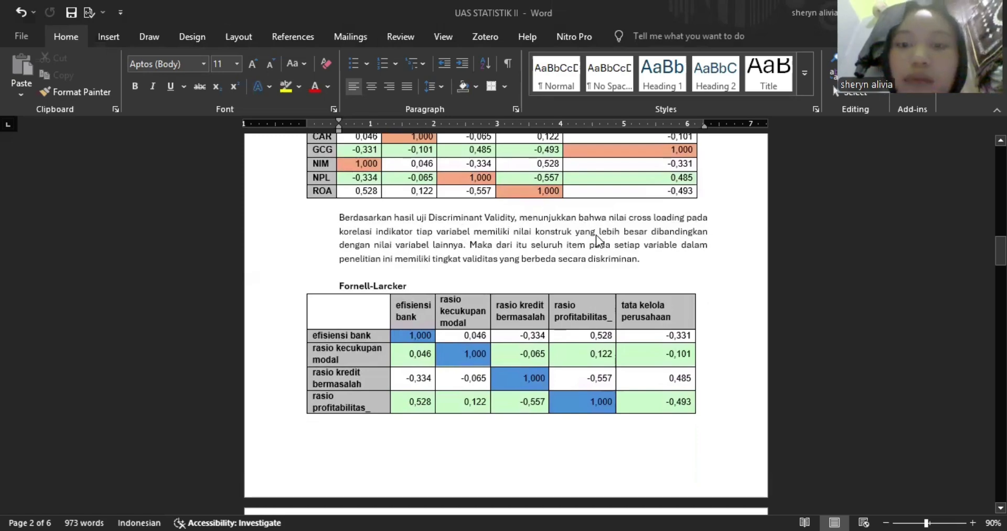
View the Fornell-Larcker Criterion in SmartPLS and review the Fornell-Larcker table and its interpretation in the Word report.
key("alt+Tab")
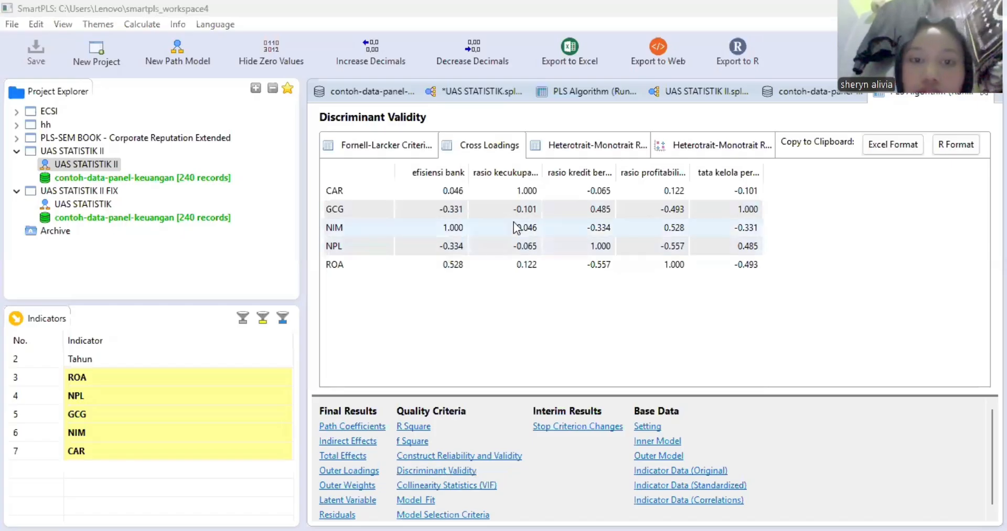
left_click(396, 147)
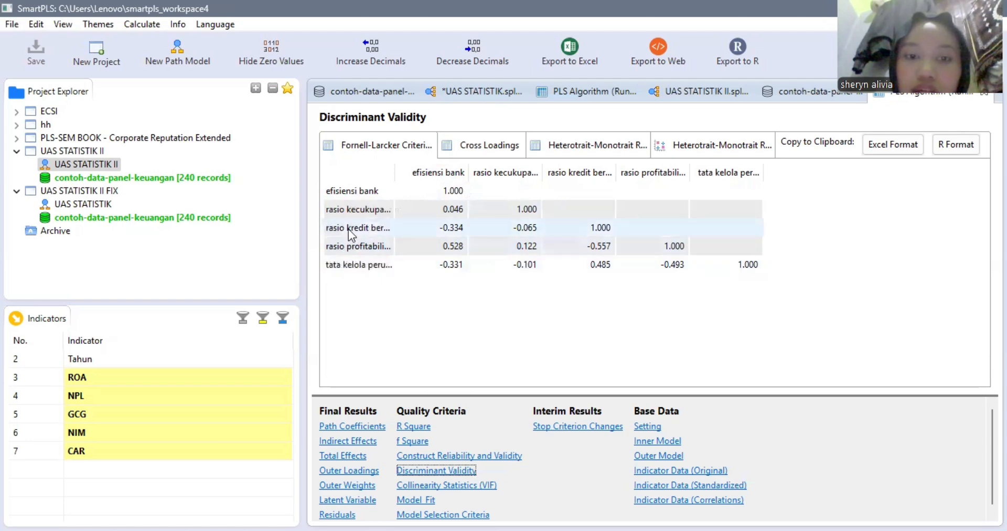
key("alt+Tab")
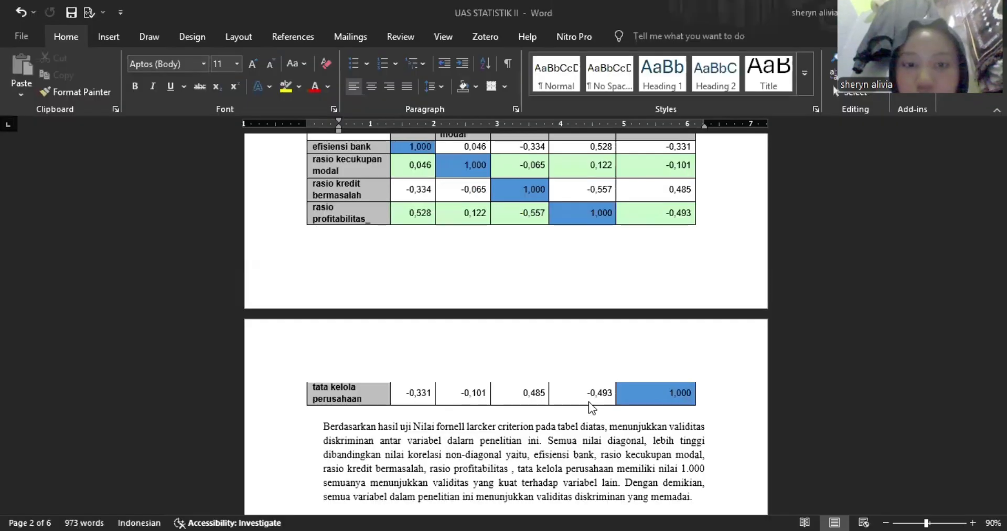
scroll(589, 402, "up", 1)
scroll(588, 401, "down", 1)
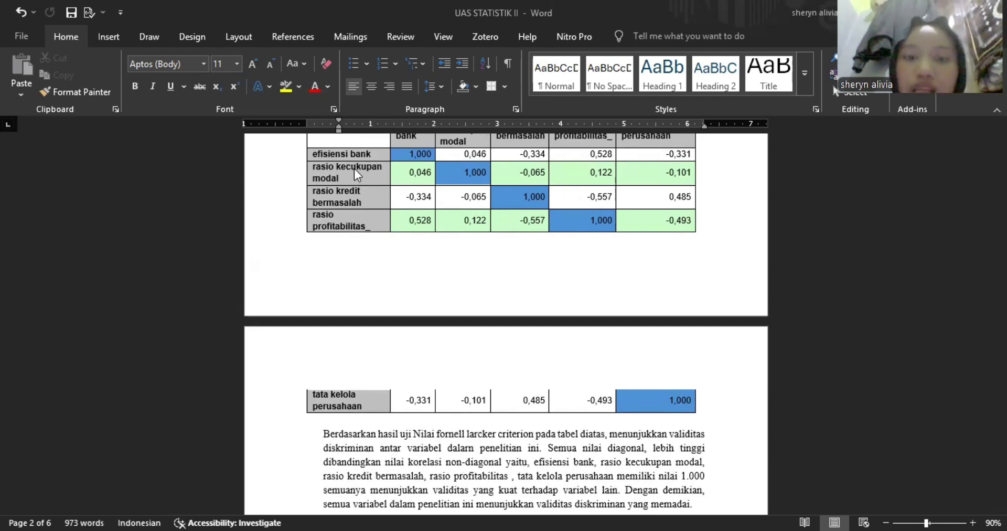
scroll(420, 170, "up", 1)
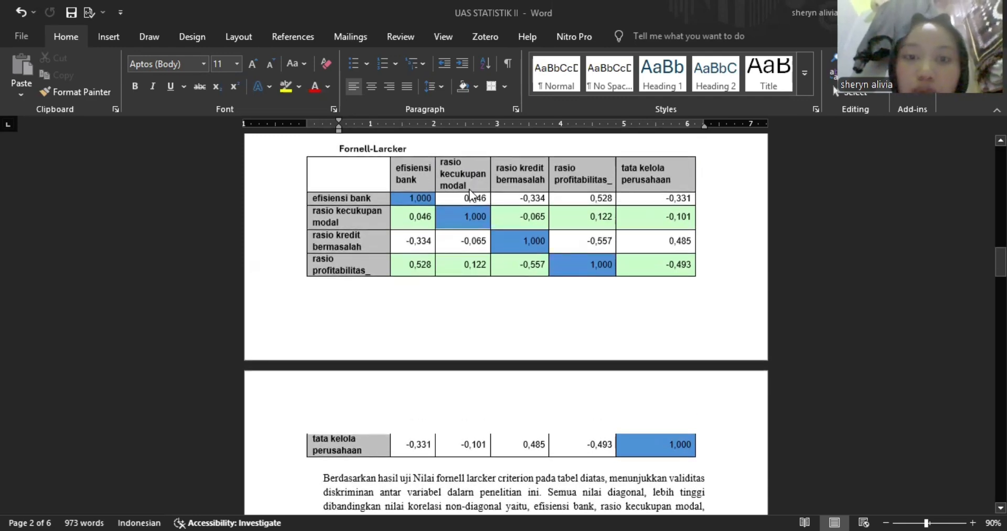
scroll(377, 218, "down", 1)
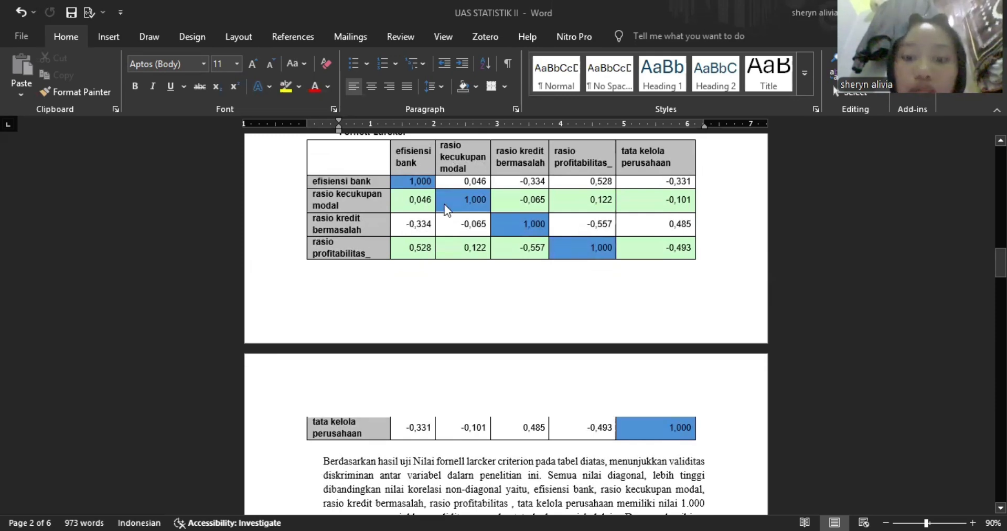
scroll(444, 204, "down", 1)
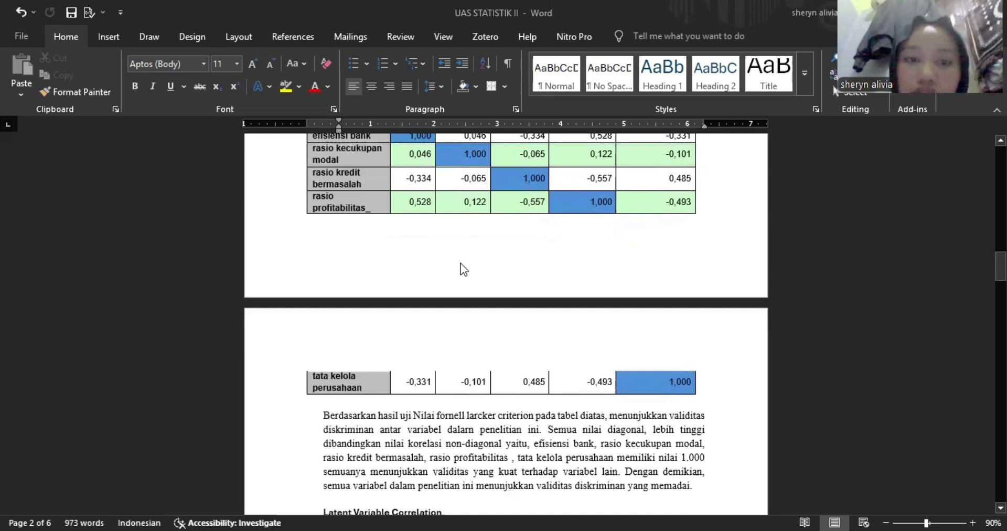
scroll(436, 181, "down", 1)
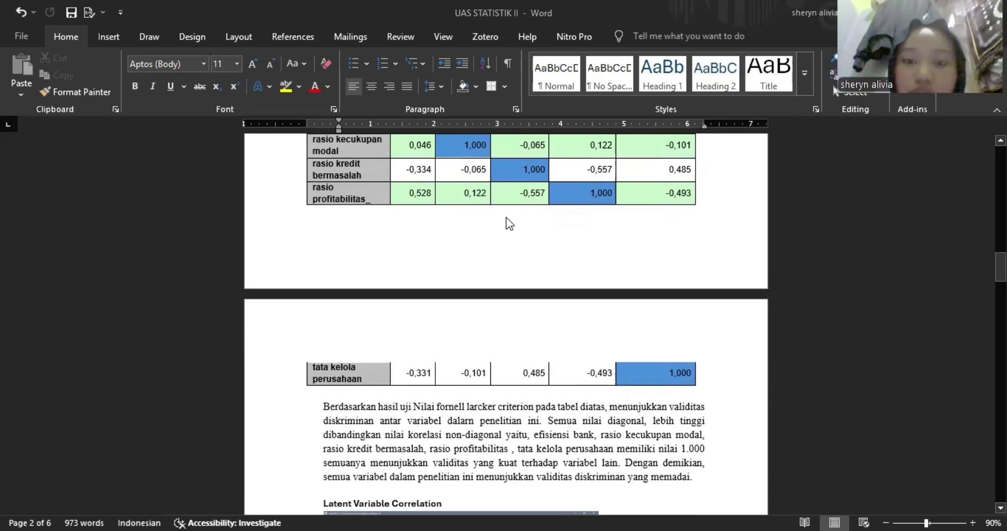
scroll(506, 217, "up", 1)
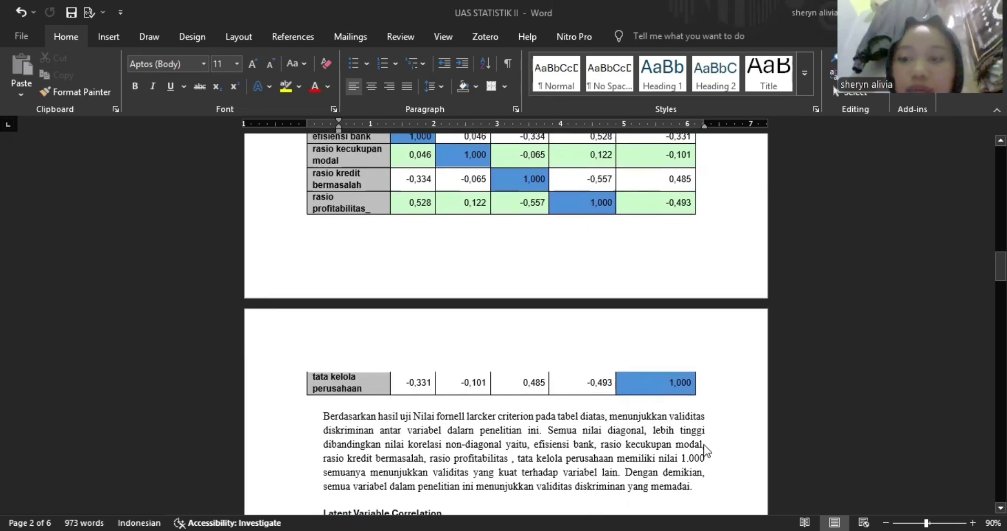
View the Latent Variable Correlations in SmartPLS and review the Latent Variable Correlation section in the Word report.
key("alt+Tab")
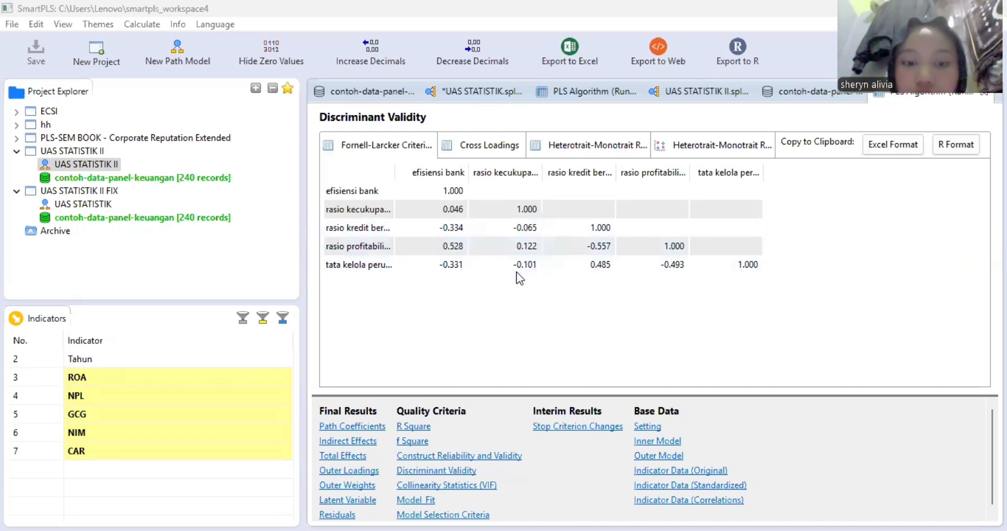
left_click(339, 501)
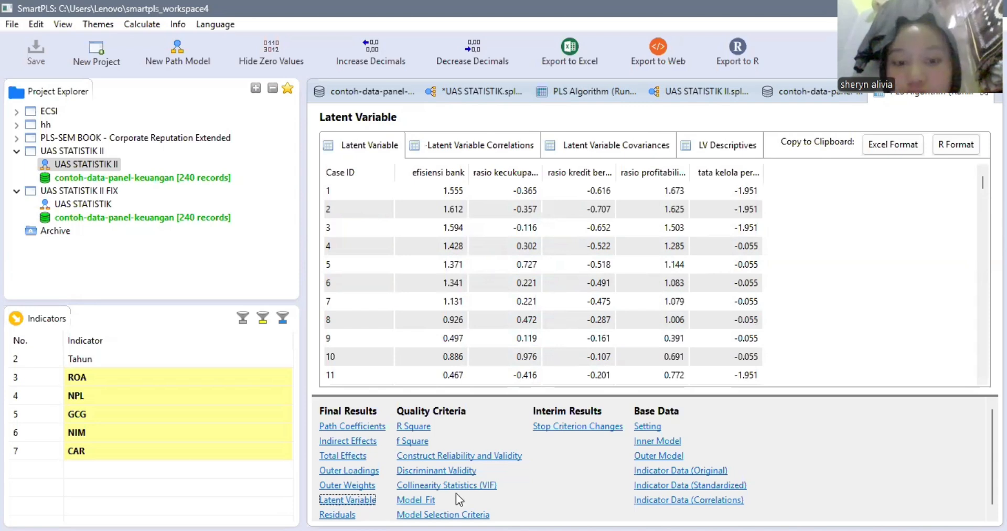
left_click(457, 148)
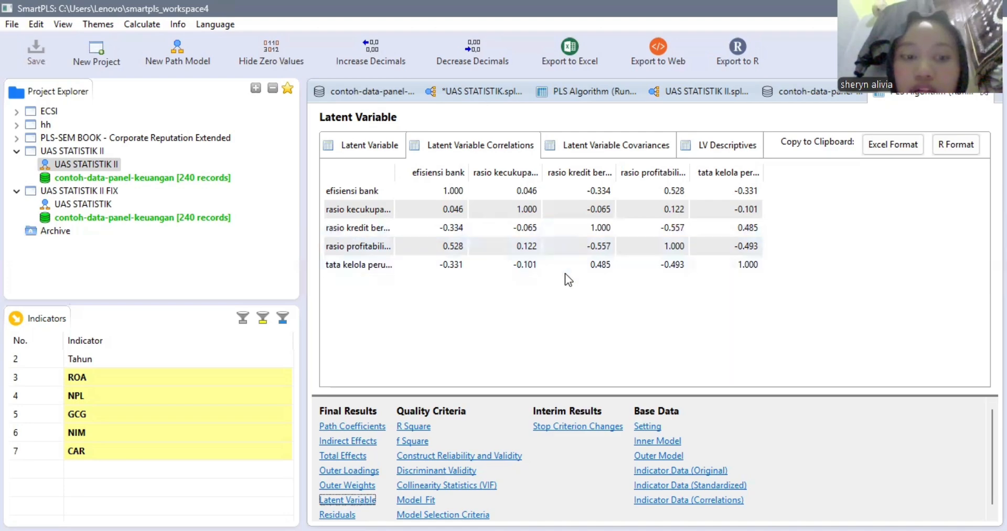
key("alt+Tab")
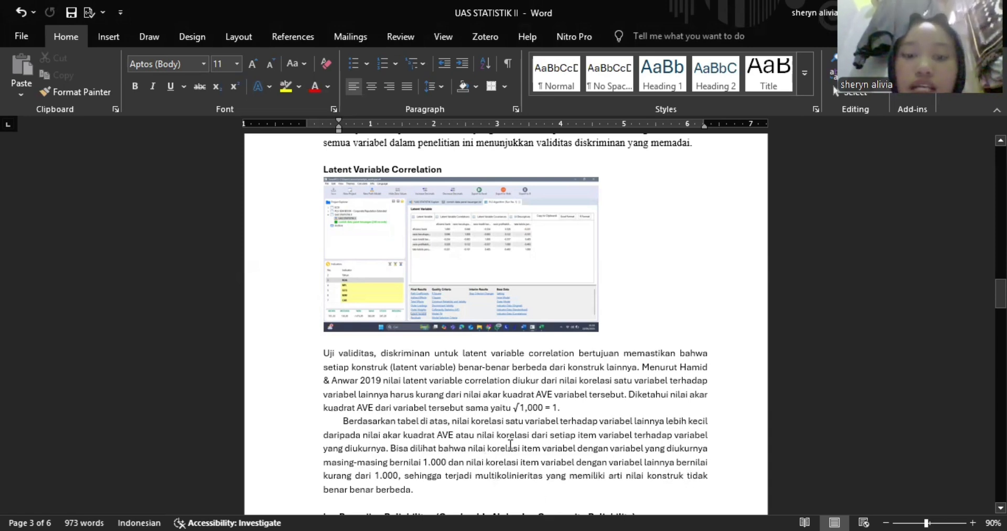
scroll(531, 451, "down", 1)
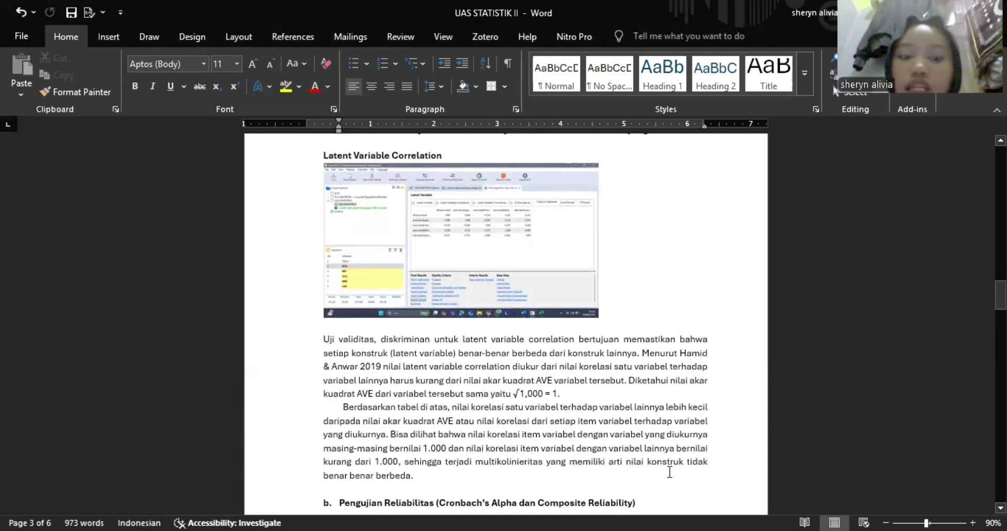
View the Model_Fit summary in SmartPLS and review the SRMR, d-ULS, d-G, Chi-Square and NFI interpretations in the Word report.
key("alt+Tab")
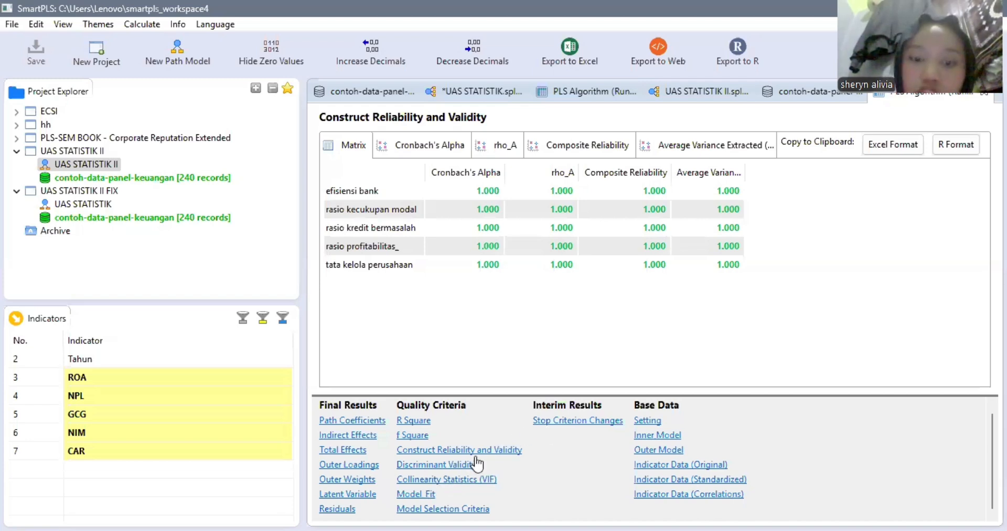
left_click(417, 496)
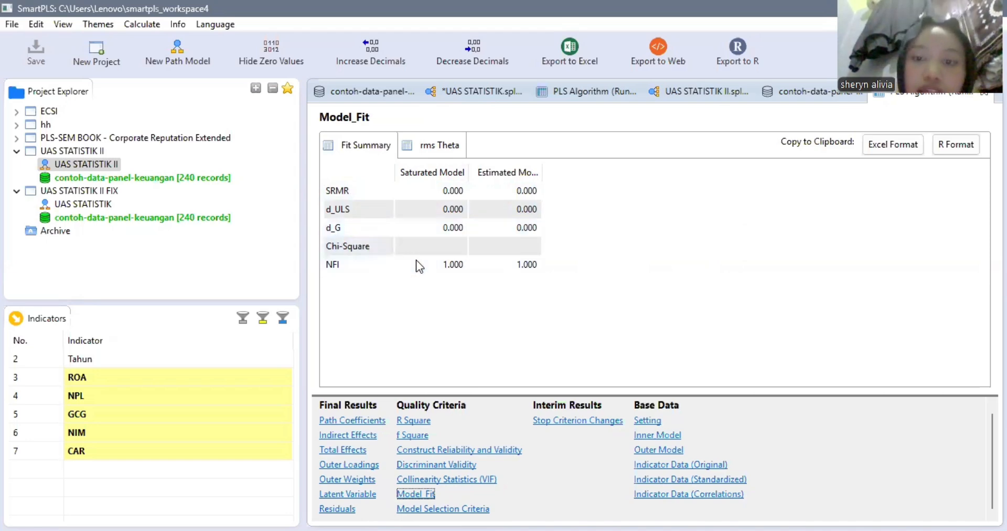
key("alt+Tab")
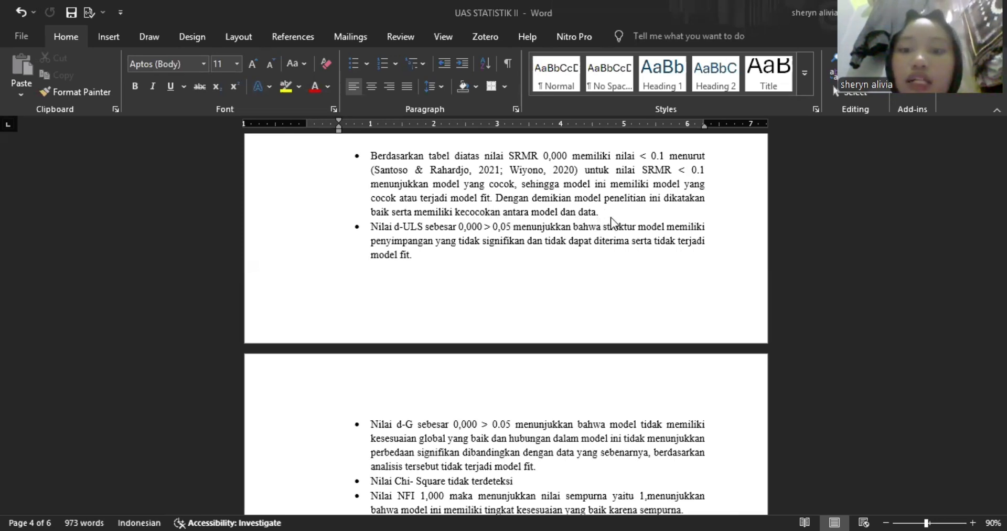
scroll(619, 223, "down", 1)
scroll(619, 220, "up", 1)
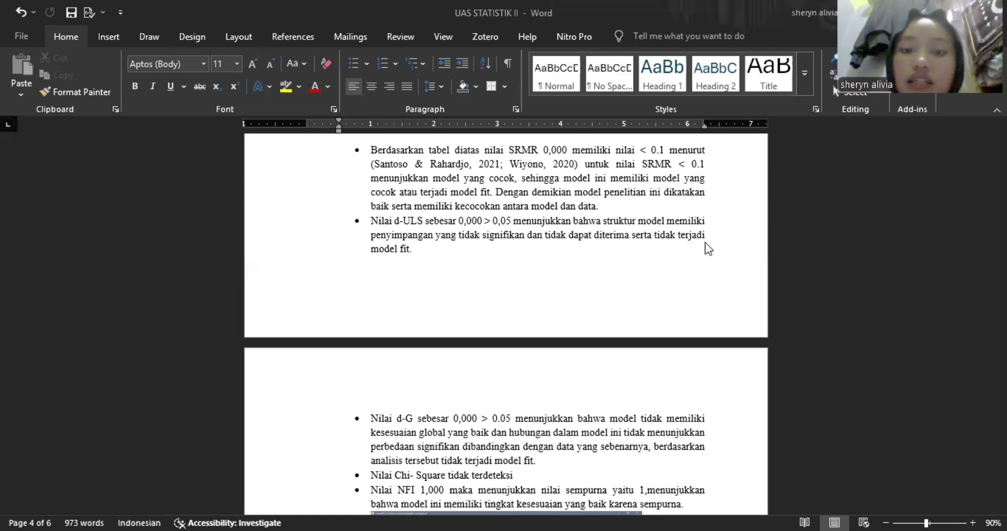
scroll(592, 253, "down", 1)
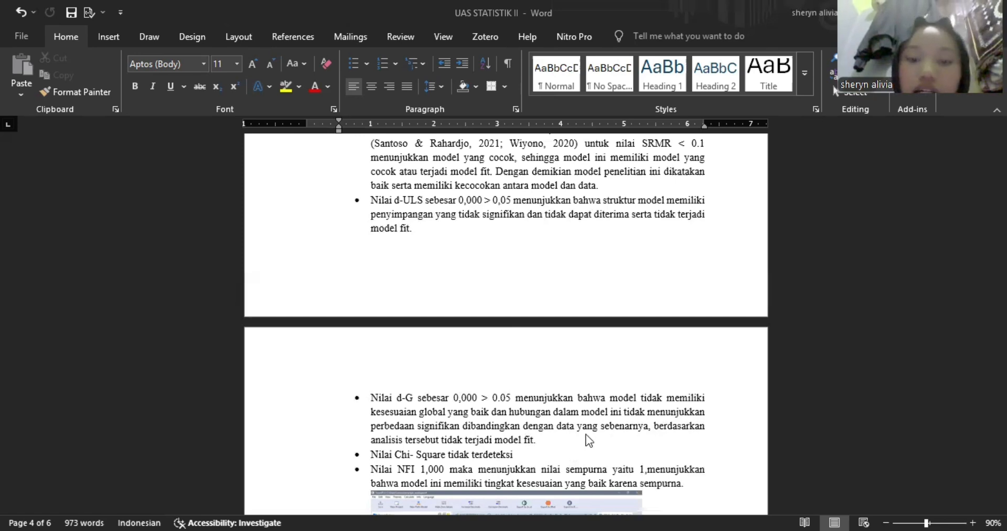
scroll(520, 450, "down", 1)
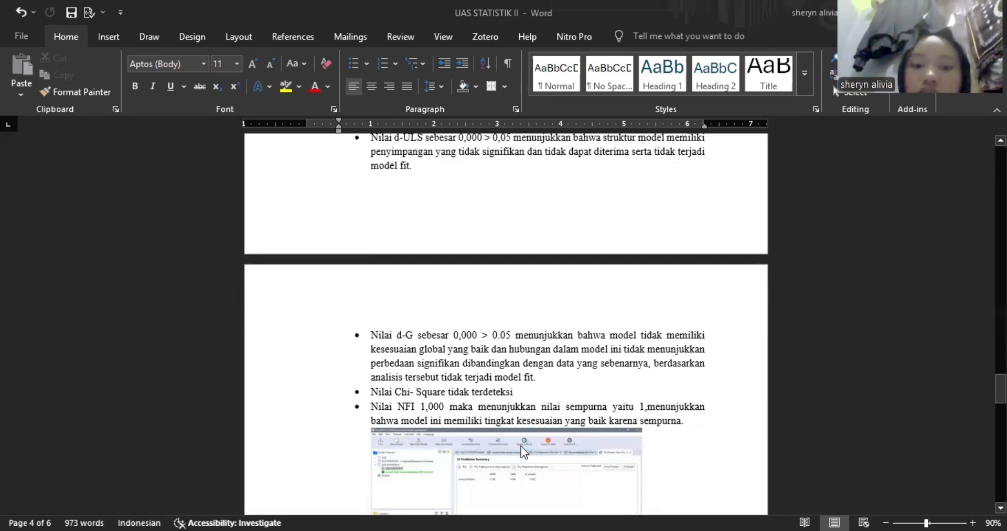
scroll(521, 446, "up", 1)
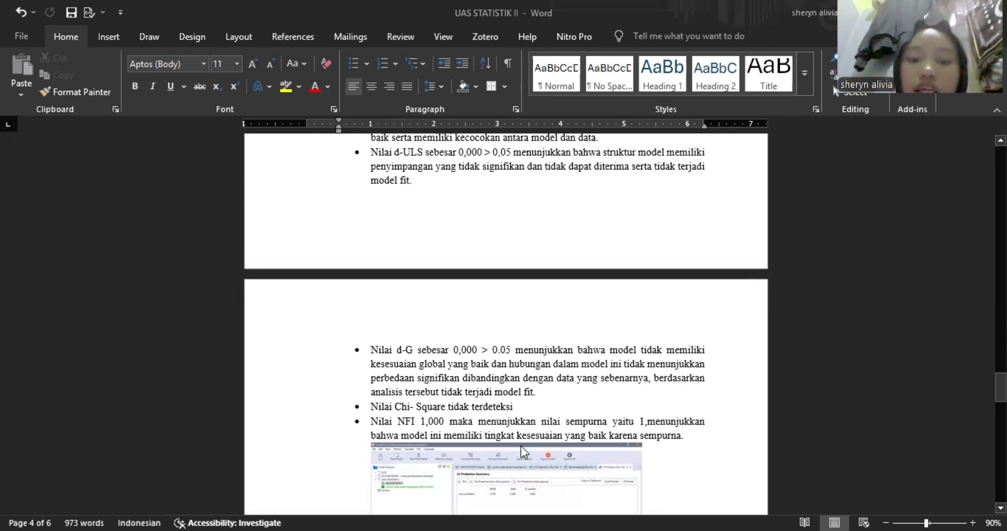
left_click(460, 407)
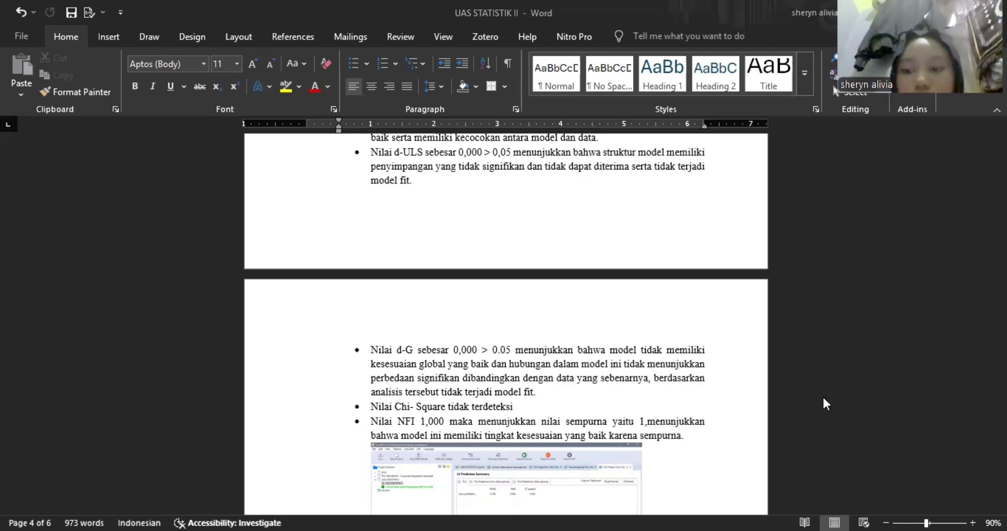
Run PLS Predict on the SmartPLS model with 10 folds and 10 repetitions, and compare its LV Prediction Summary with the Word report's Q2 interpretation.
key("alt+Tab")
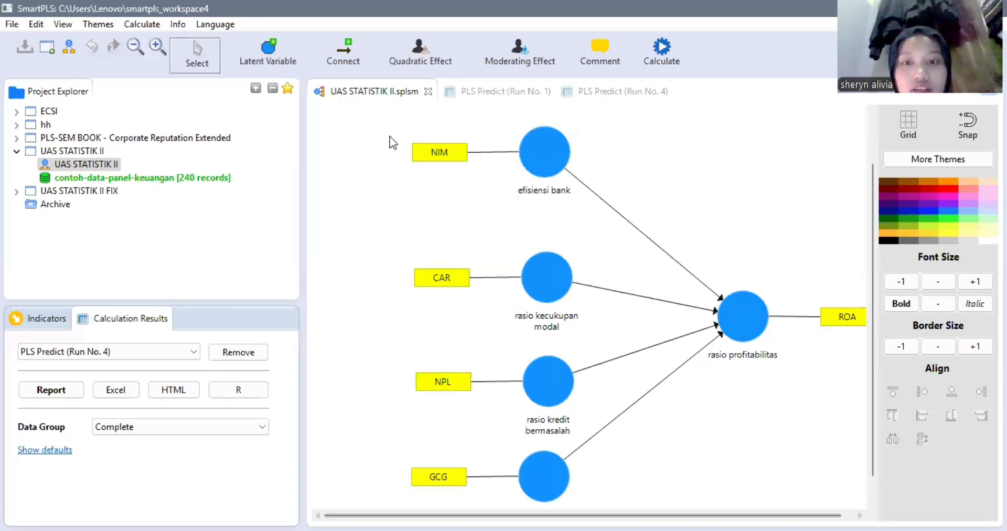
scroll(511, 333, "down", 1)
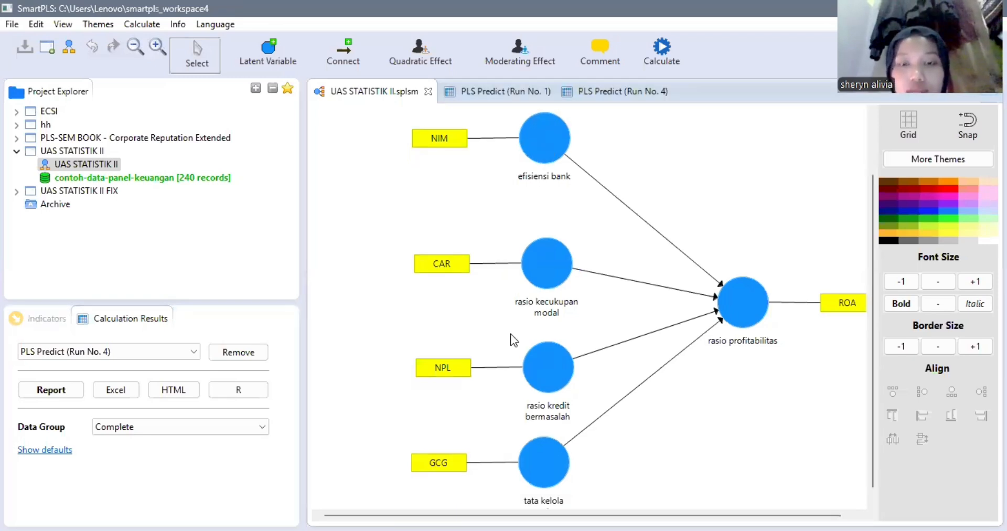
left_click(663, 47)
left_click(709, 135)
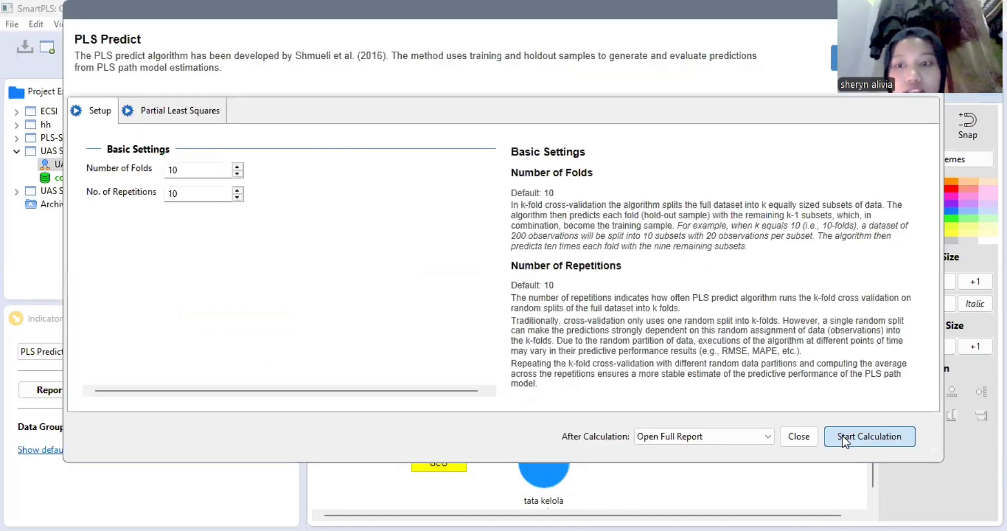
left_click(843, 436)
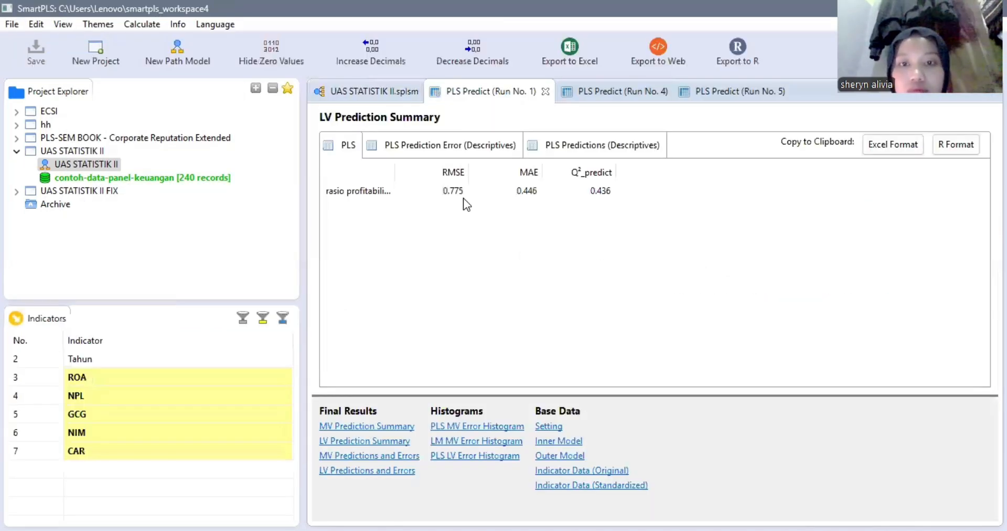
left_click(346, 445)
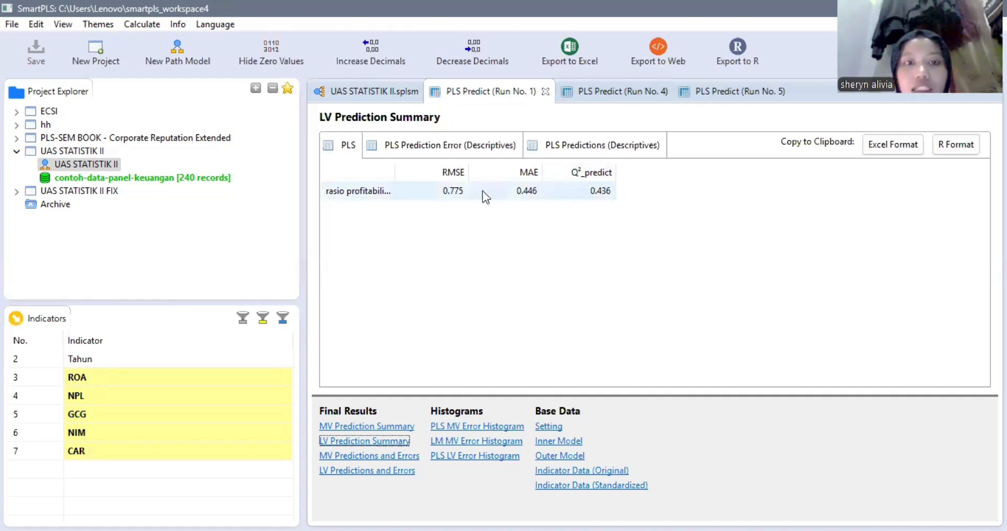
key("alt+Tab")
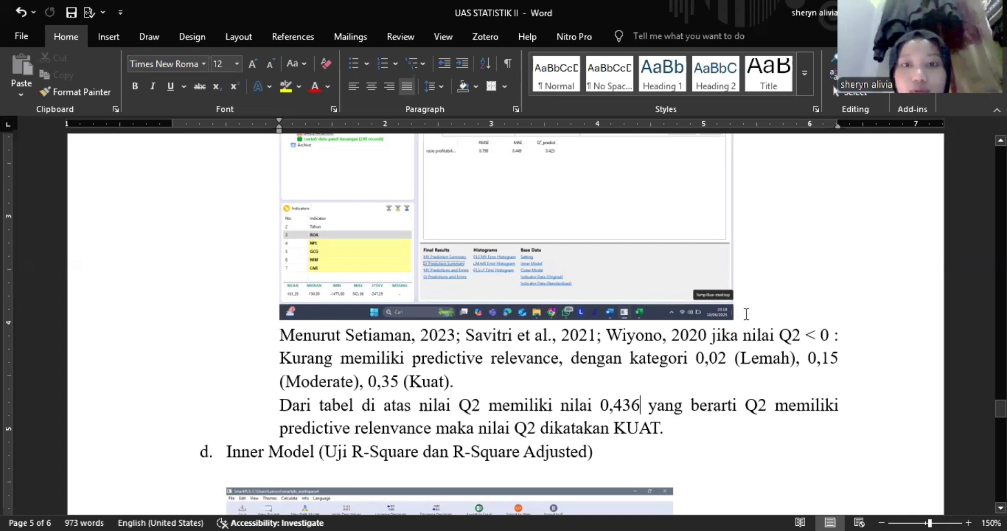
View the R Square table in SmartPLS with the full R Square Adjusted heading and review the R-Square interpretation in the Word report.
key("alt+Tab")
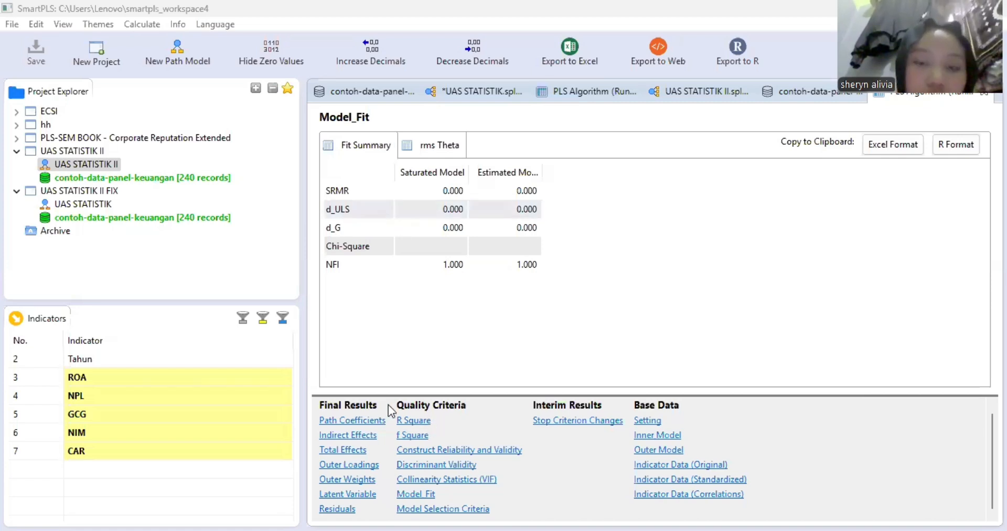
left_click(416, 424)
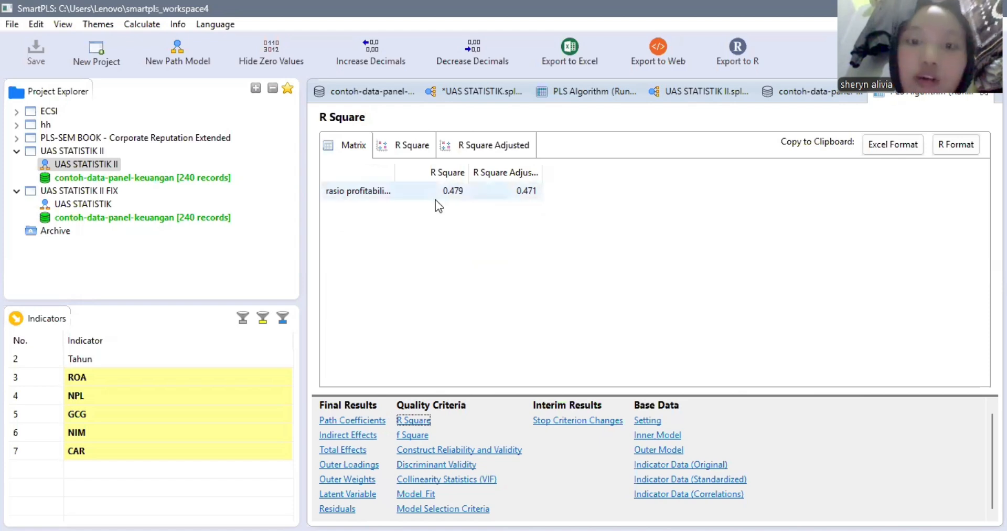
double_click(542, 171)
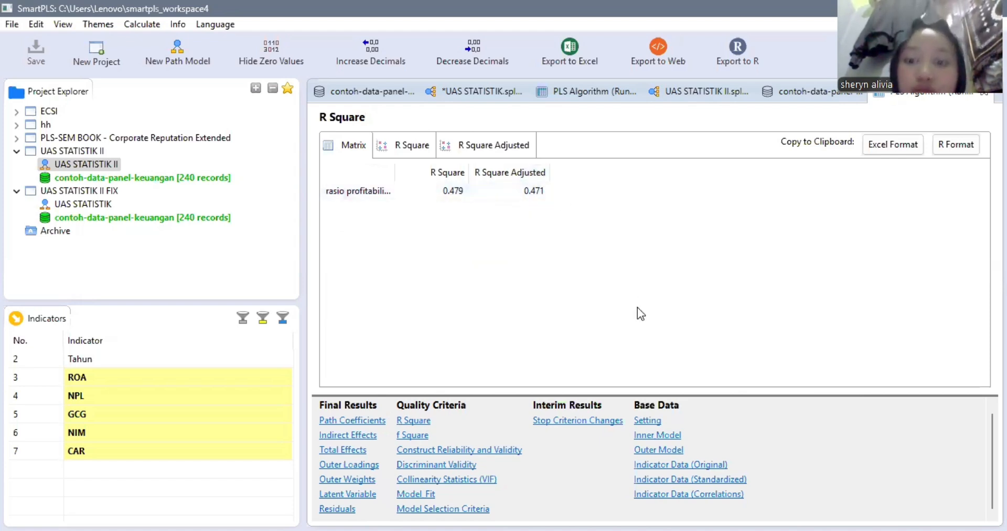
key("alt+Tab")
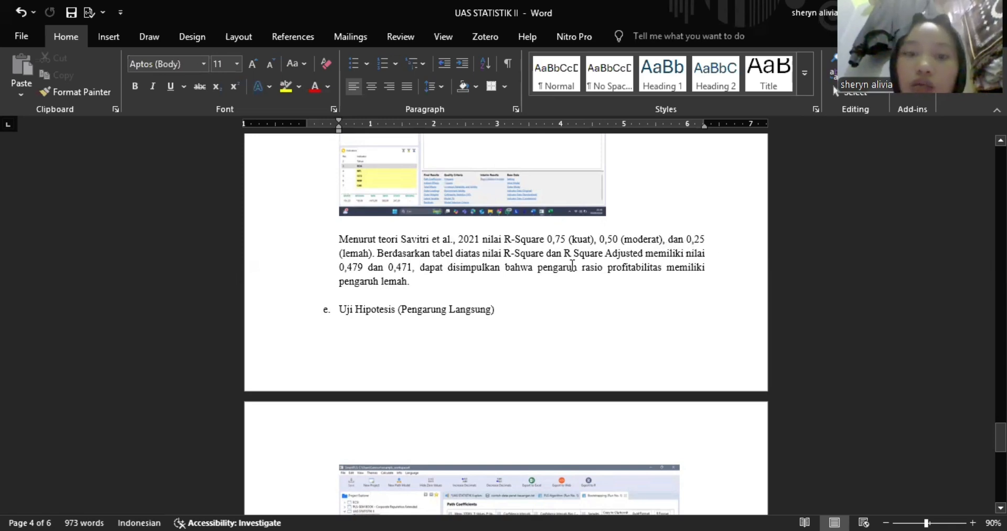
scroll(480, 263, "up", 1)
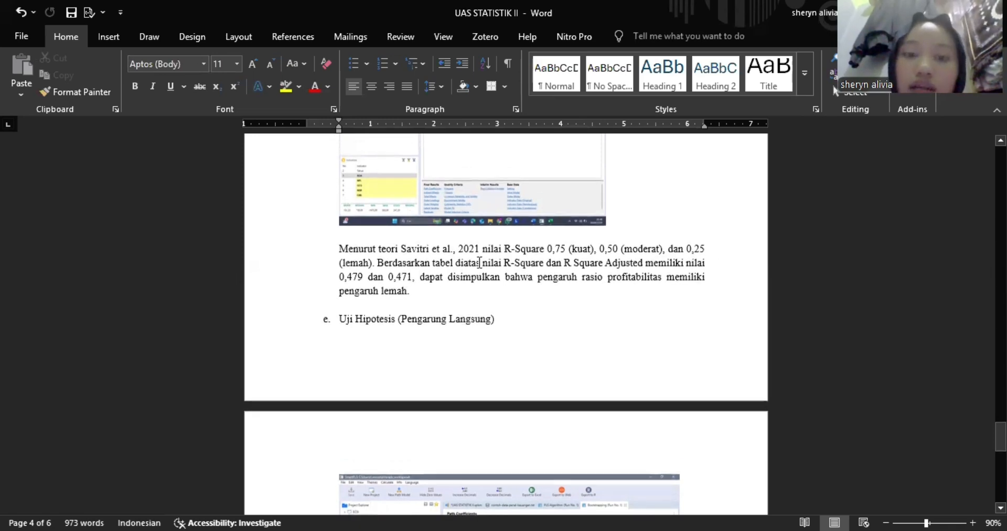
scroll(479, 263, "down", 2)
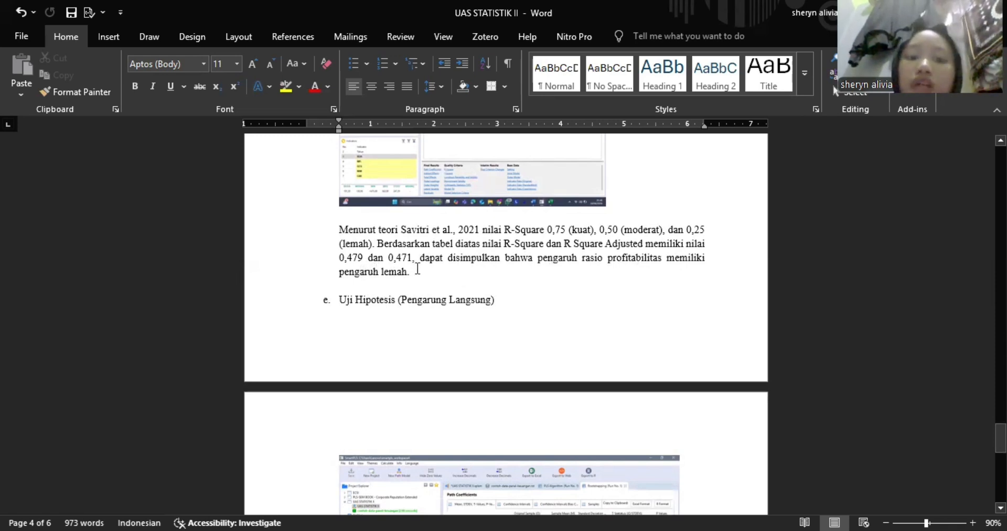
Run Basic Bootstrapping on the UAS STATISTIK II model in SmartPLS with 500 subsamples, BCa confidence intervals, a two-tailed test and 0,05 significance.
key("alt+Tab")
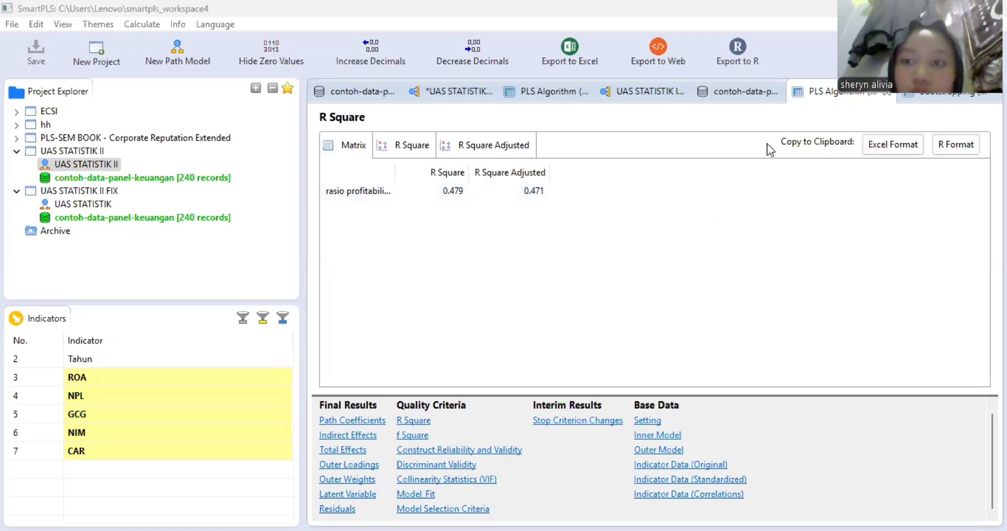
left_click(651, 94)
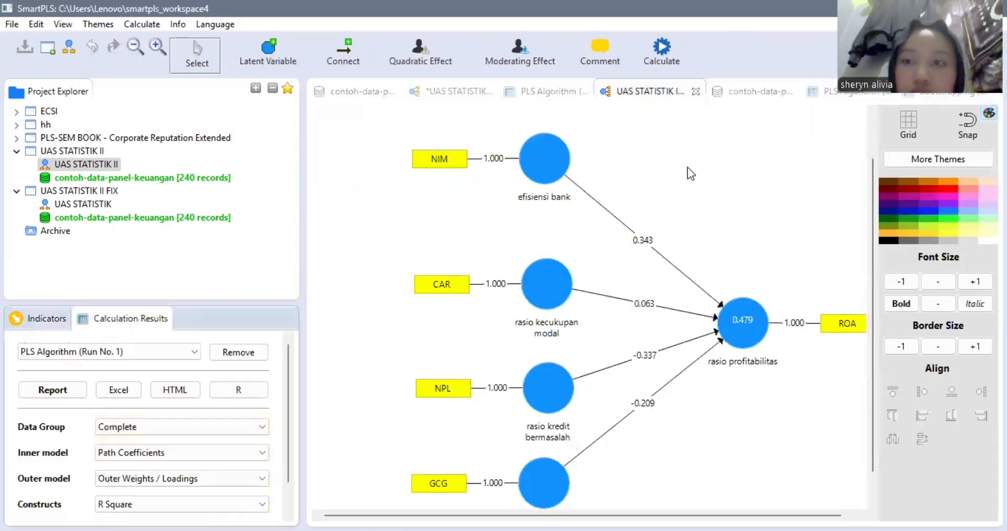
left_click(663, 56)
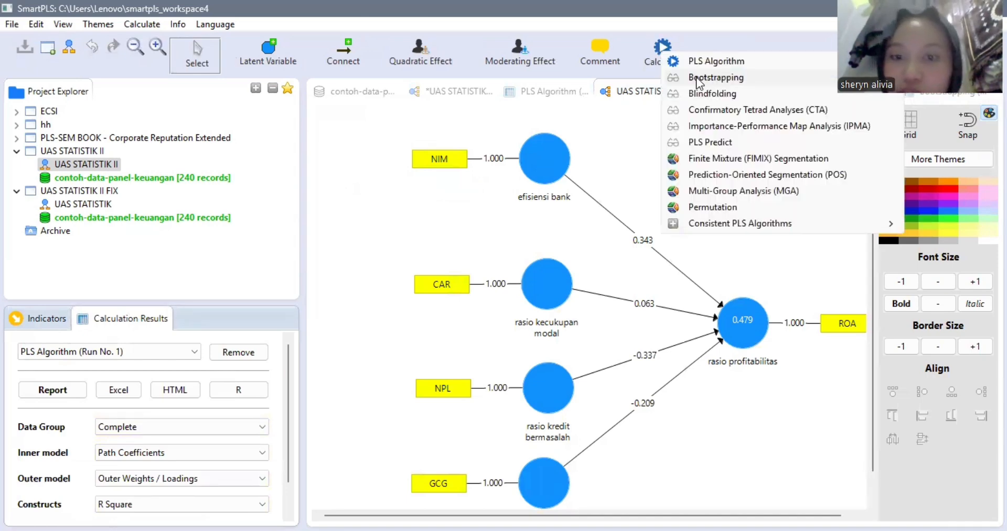
left_click(697, 79)
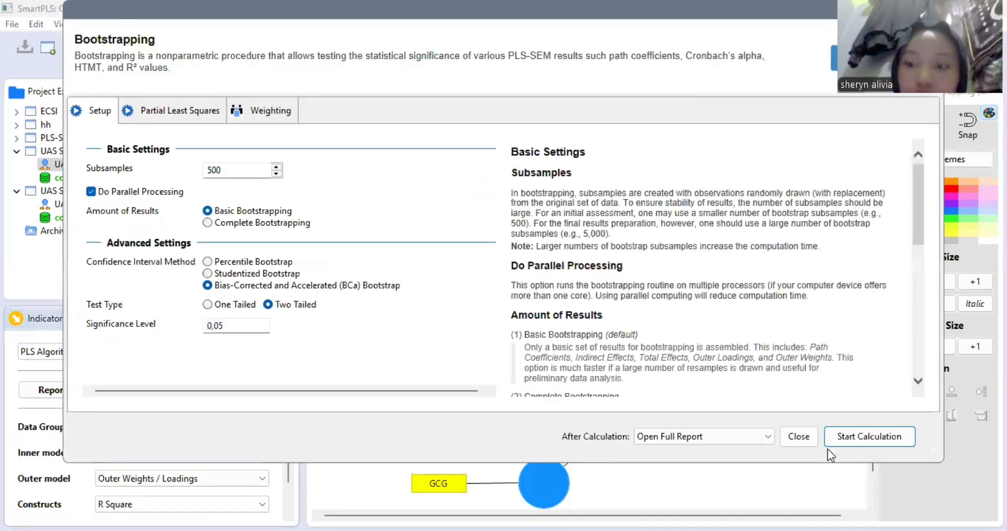
left_click(846, 436)
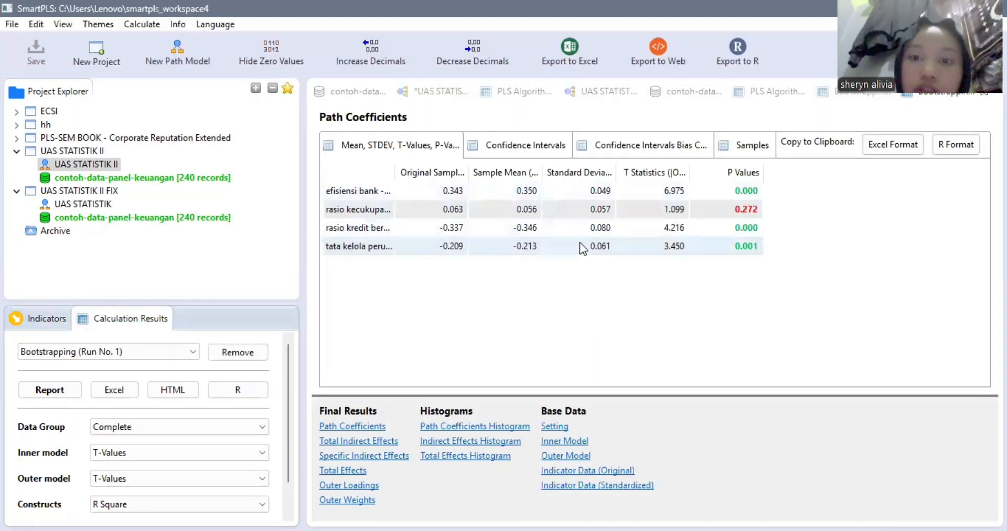
Examine the bootstrapped Path Coefficients' T Statistics and P Values in SmartPLS and compare them with the hypothesis-test conclusions in the Word report.
left_click(353, 428)
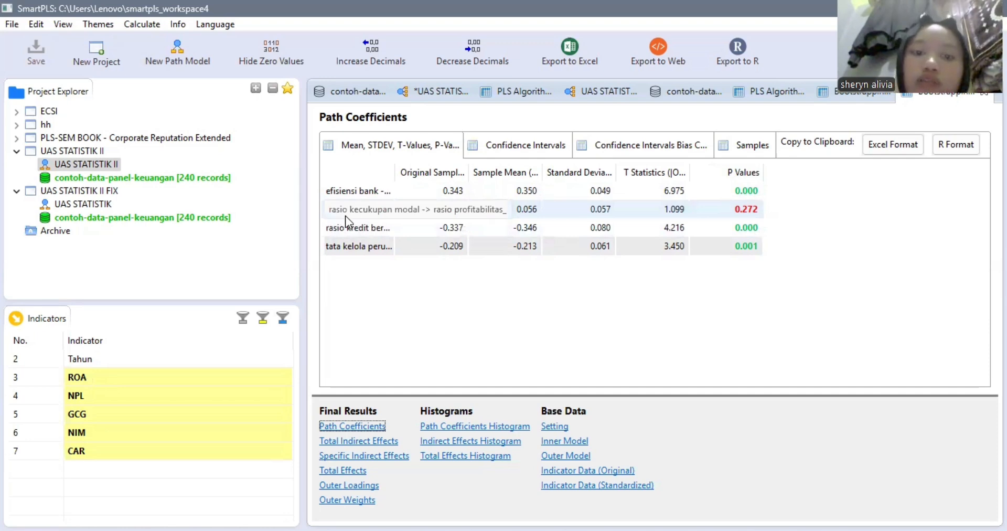
key("alt+Tab")
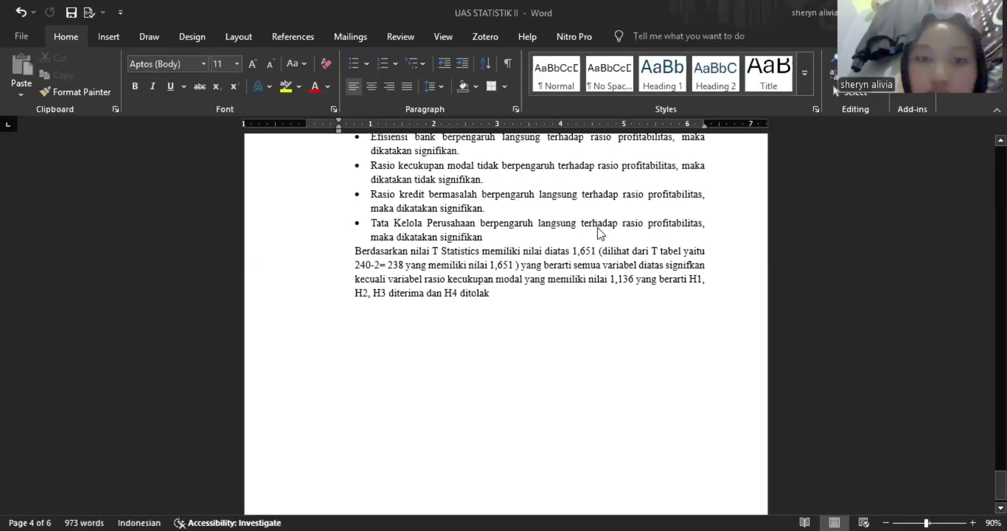
scroll(597, 227, "up", 1)
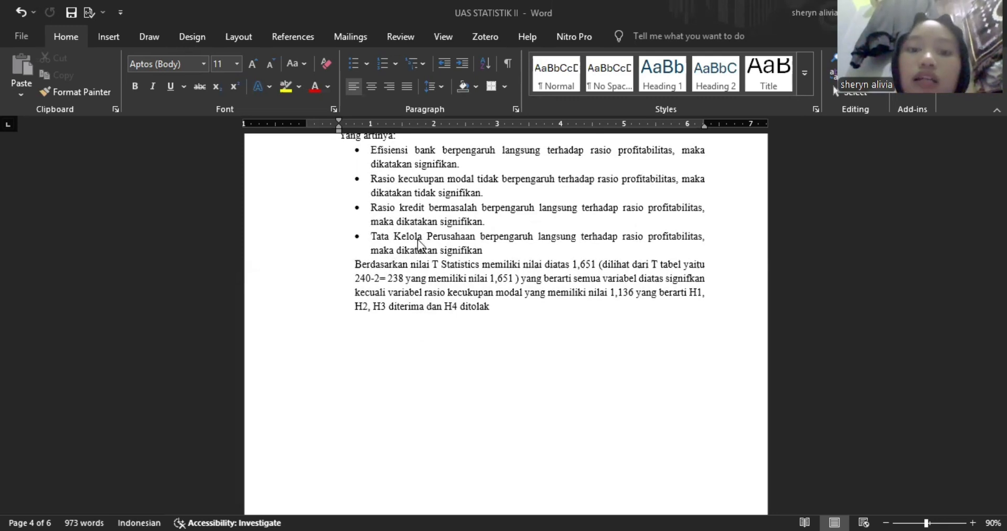
scroll(420, 246, "down", 1)
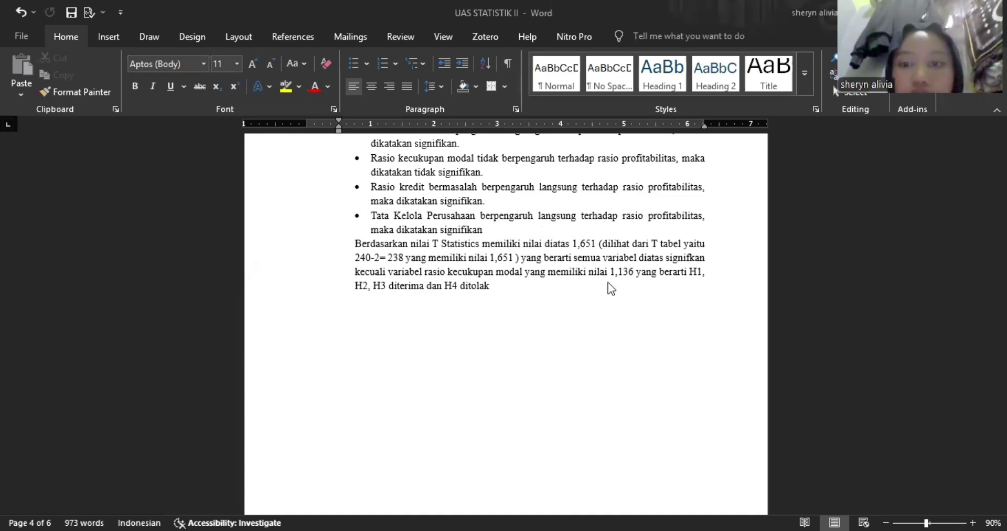
key("alt+Tab")
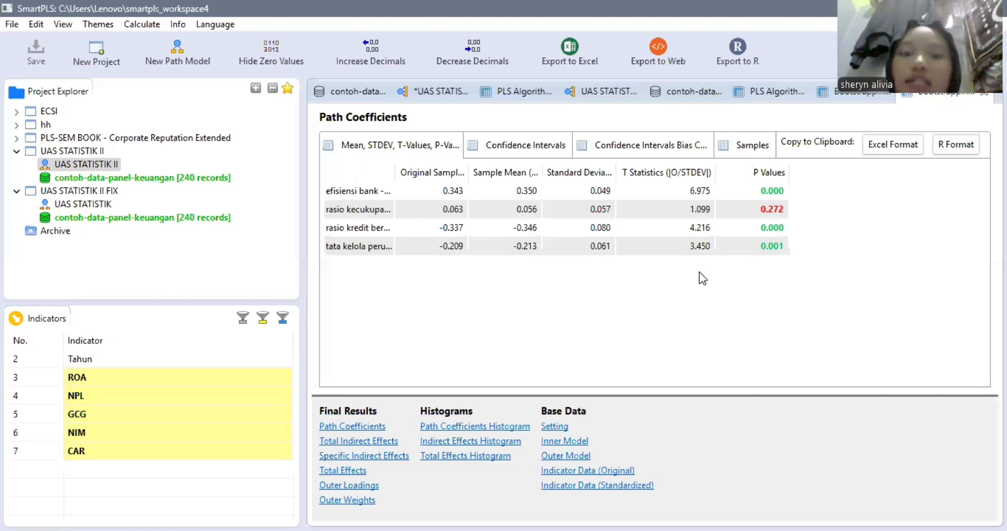
key("alt+Tab")
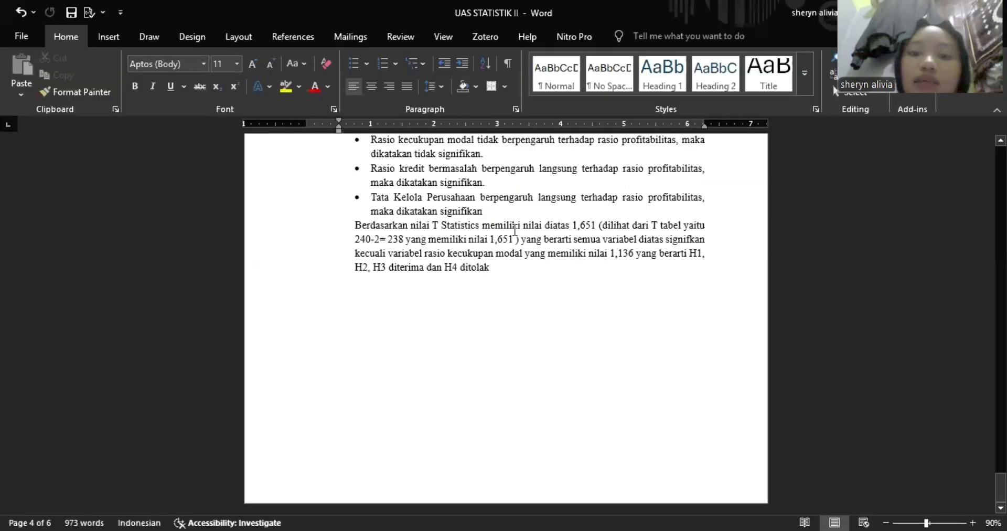
left_click(596, 227)
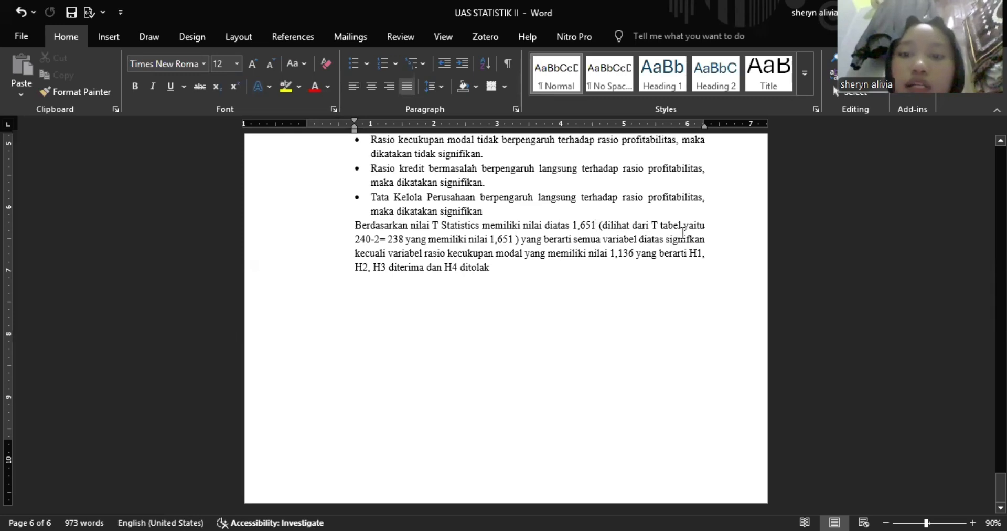